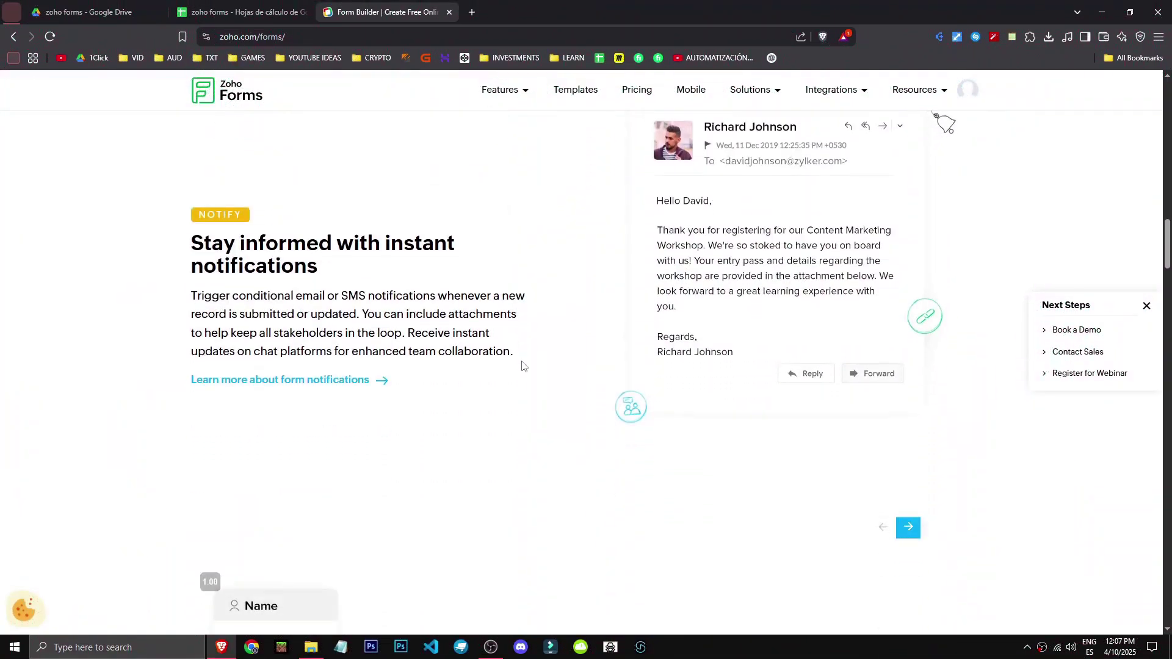
Look through the Zoho Forms product page, covering notifications, analytics, integrations, the mobile app and ratings
{"action": "scroll", "coordinate": [538, 372], "scroll_direction": "down", "scroll_amount": 6}
{"action": "left_click", "coordinate": [1146, 310]}
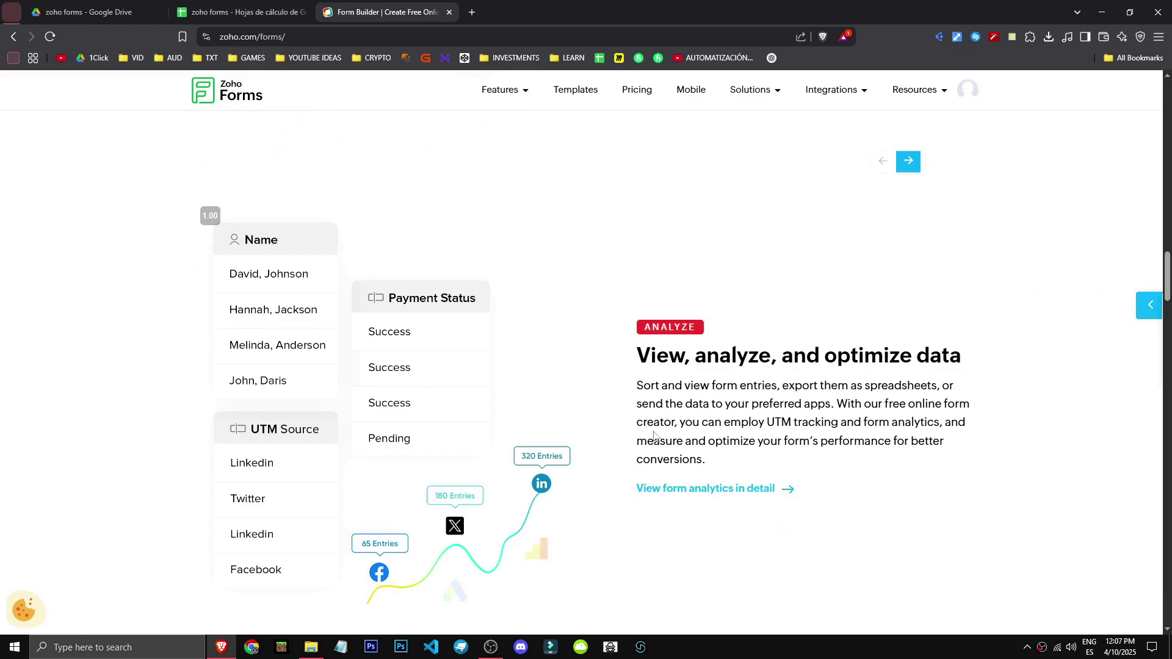
{"action": "scroll", "coordinate": [628, 437], "scroll_direction": "down", "scroll_amount": 5}
{"action": "scroll", "coordinate": [574, 426], "scroll_direction": "down", "scroll_amount": 6}
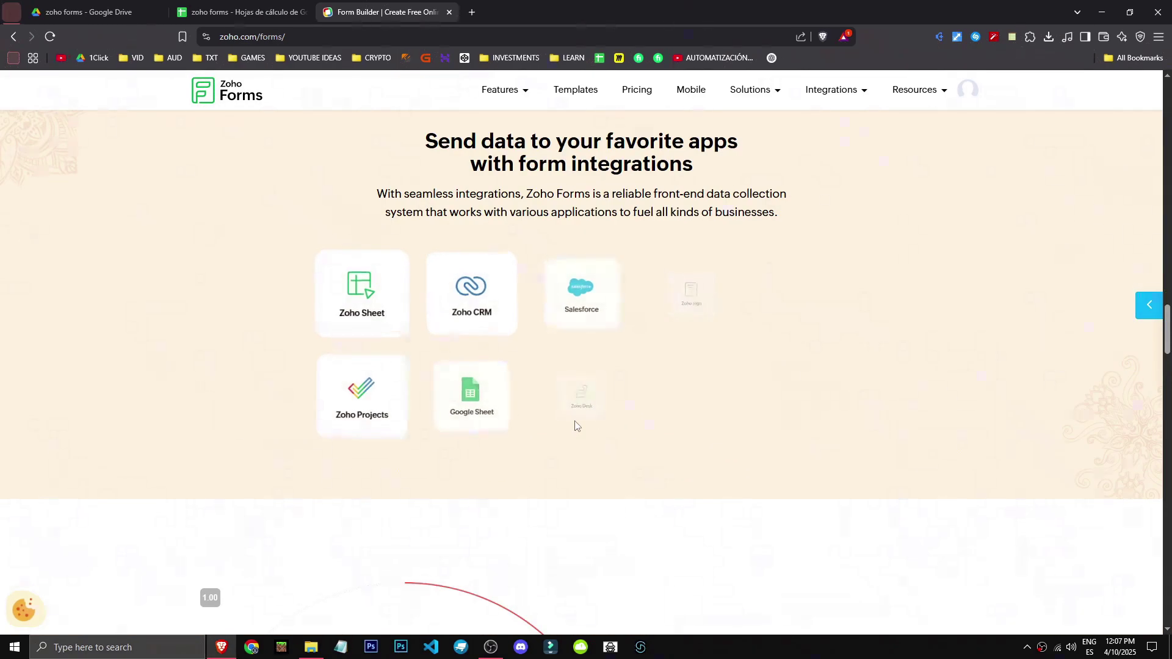
{"action": "scroll", "coordinate": [580, 373], "scroll_direction": "down", "scroll_amount": 5}
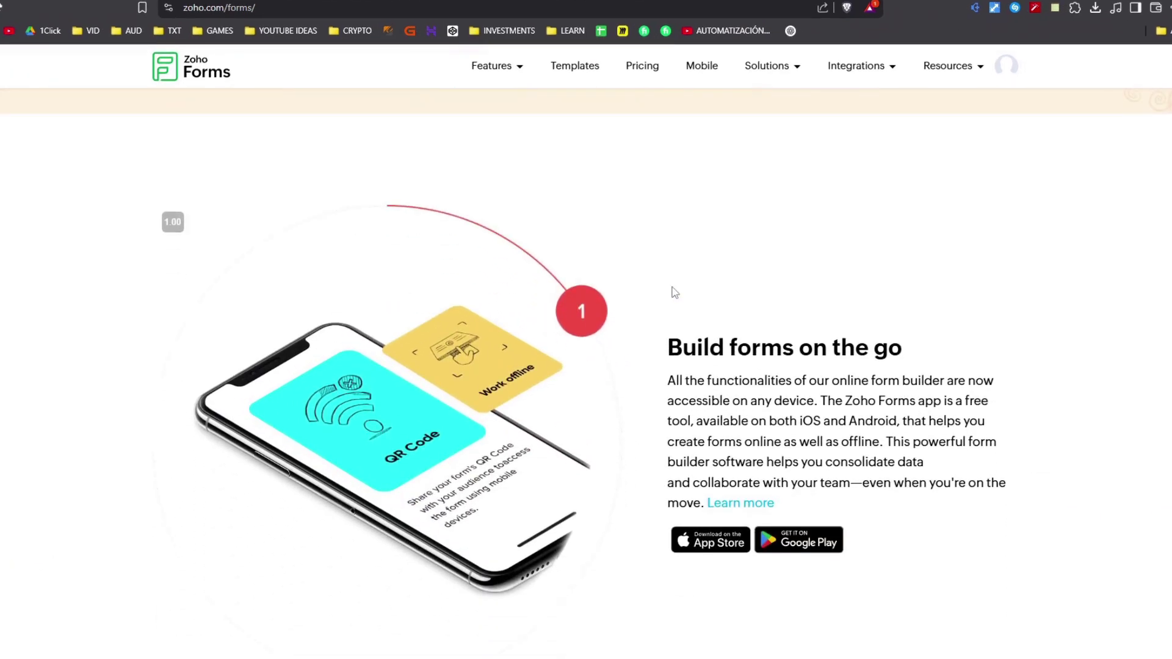
{"action": "scroll", "coordinate": [672, 292], "scroll_direction": "down", "scroll_amount": 15}
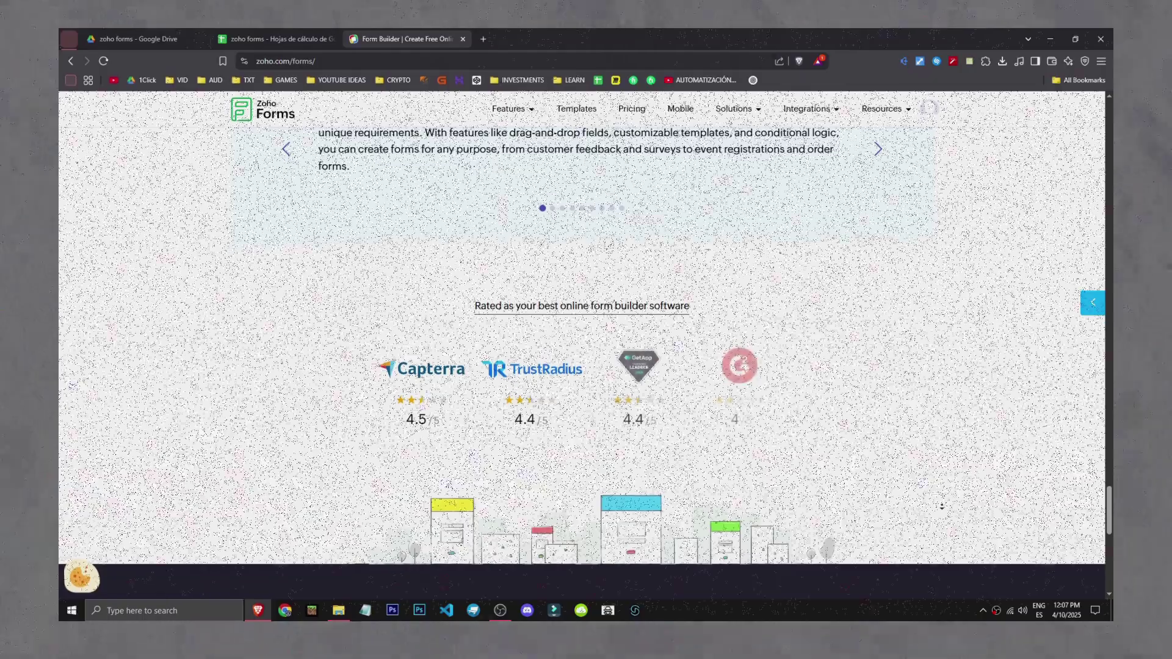
{"action": "scroll", "coordinate": [942, 506], "scroll_direction": "down", "scroll_amount": 15}
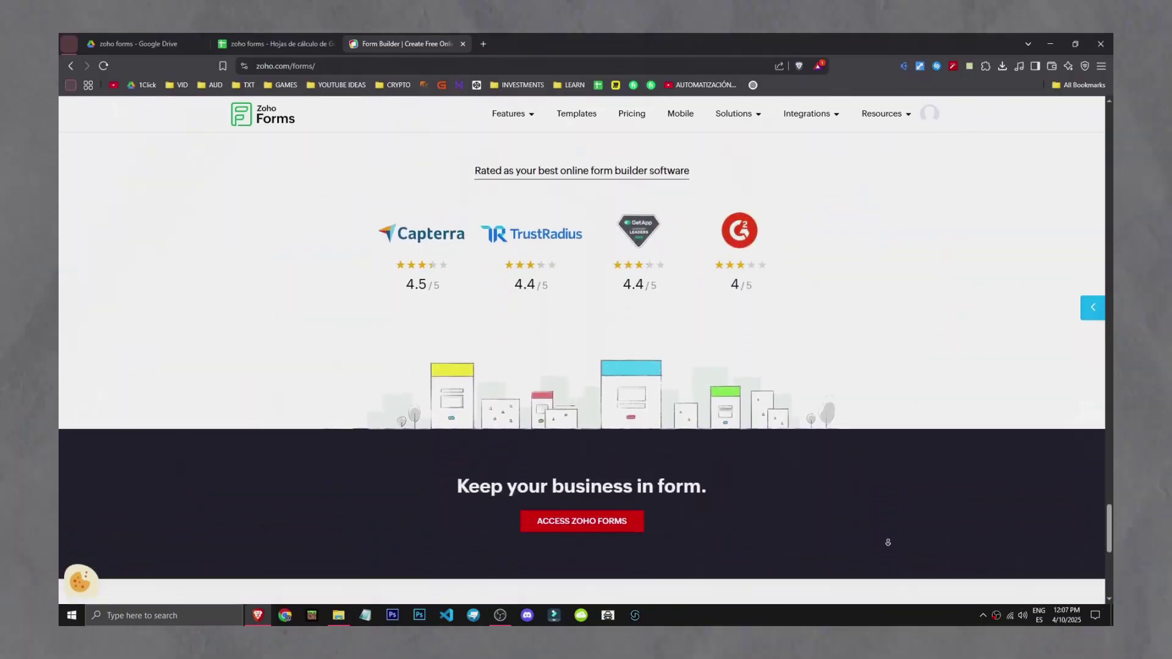
{"action": "scroll", "coordinate": [975, 335], "scroll_direction": "up", "scroll_amount": 3}
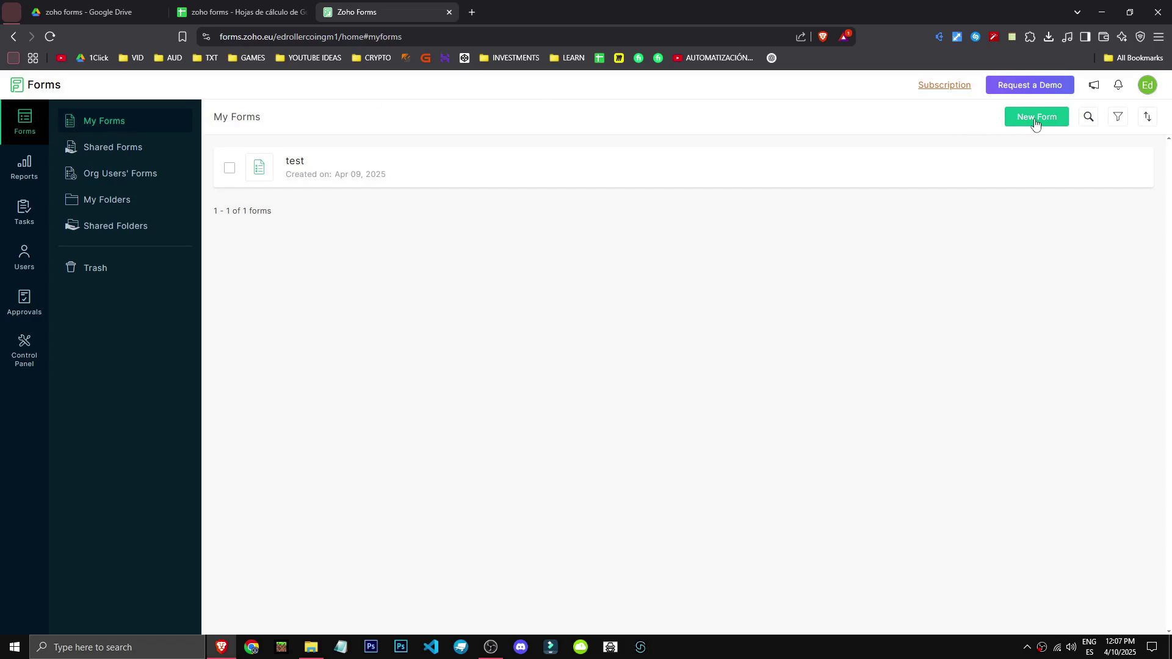
Start a new form and browse the form templates, previewing the Contact Us template
{"action": "left_click", "coordinate": [1045, 121]}
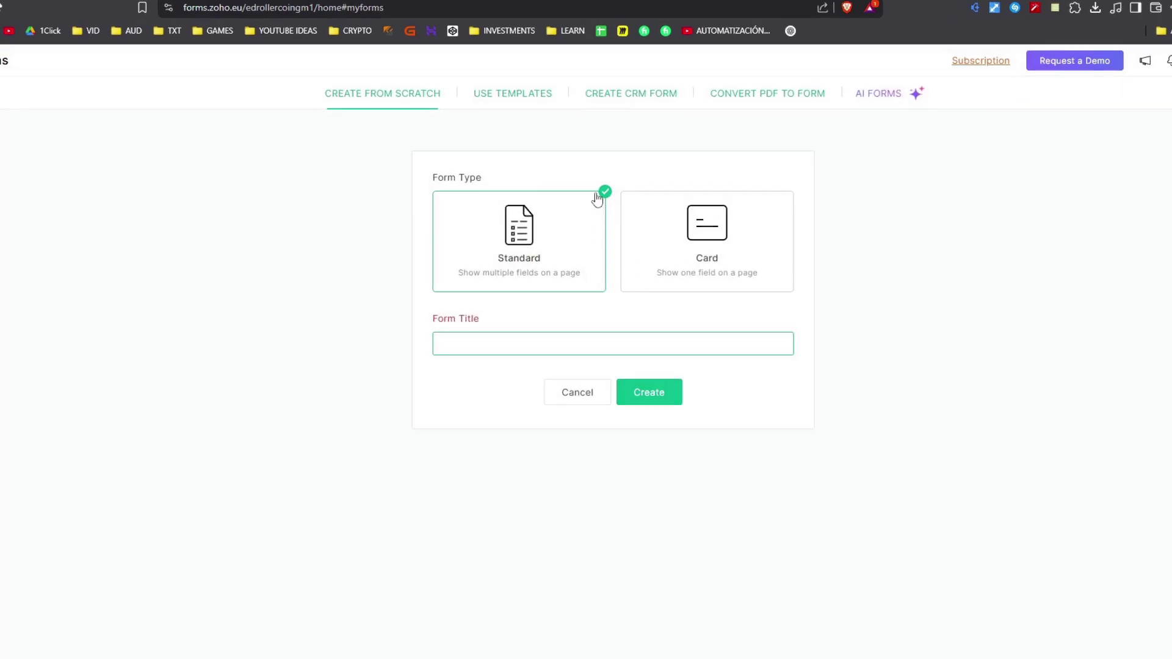
{"action": "left_click", "coordinate": [511, 98]}
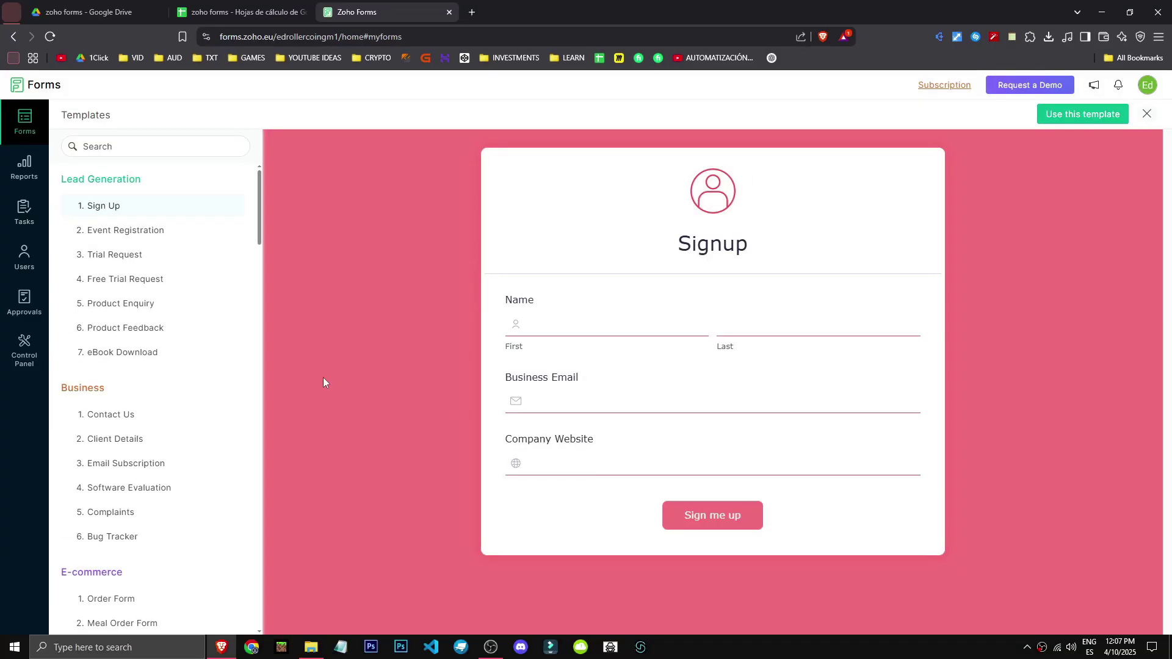
{"action": "scroll", "coordinate": [166, 221], "scroll_direction": "down", "scroll_amount": 3}
{"action": "scroll", "coordinate": [177, 486], "scroll_direction": "up", "scroll_amount": 3}
{"action": "left_click", "coordinate": [136, 413]}
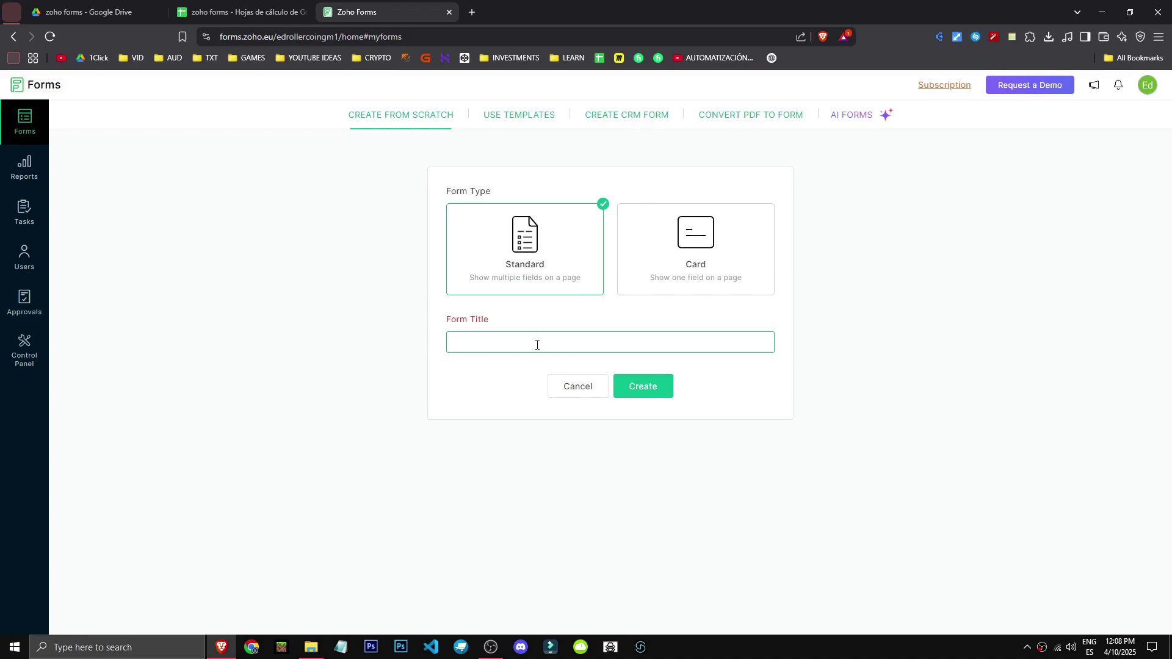
Create a standard form from scratch with the title "test"
{"action": "type", "text": "test"}
{"action": "key", "text": "Return"}
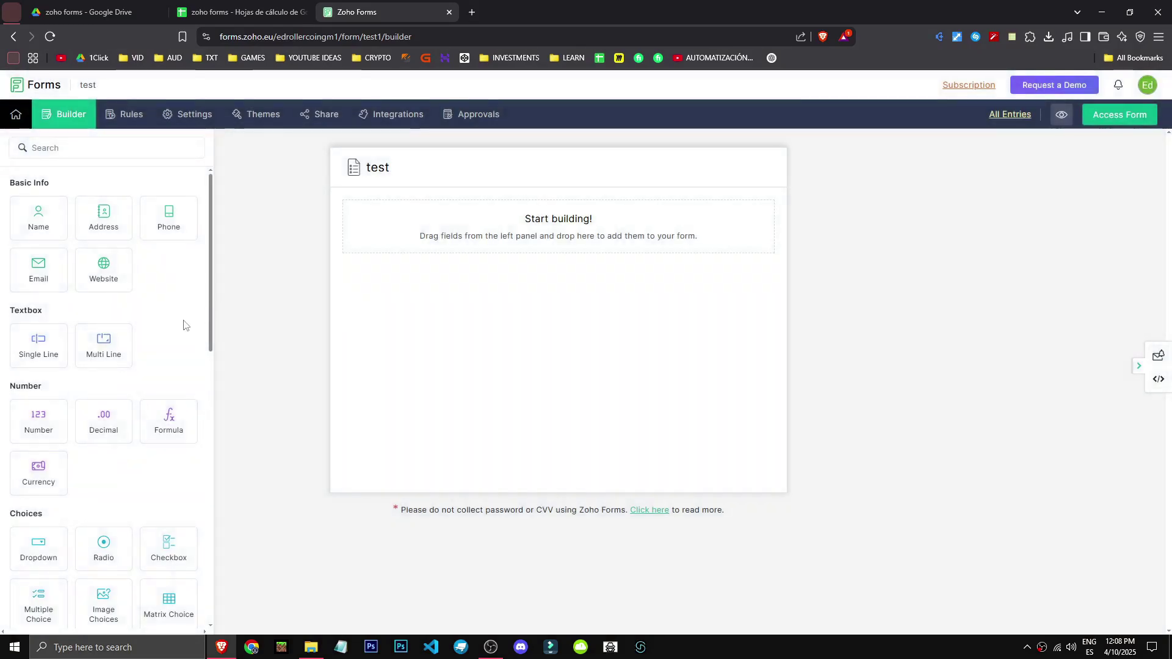
Add Date, Time and Date-Time fields to the empty form
{"action": "scroll", "coordinate": [183, 324], "scroll_direction": "down", "scroll_amount": 1}
{"action": "scroll", "coordinate": [183, 324], "scroll_direction": "up", "scroll_amount": 1}
{"action": "mouse_move", "coordinate": [29, 220]}
{"action": "left_mouse_down"}
{"action": "mouse_move", "coordinate": [395, 236]}
{"action": "mouse_move", "coordinate": [29, 238]}
{"action": "left_mouse_up"}
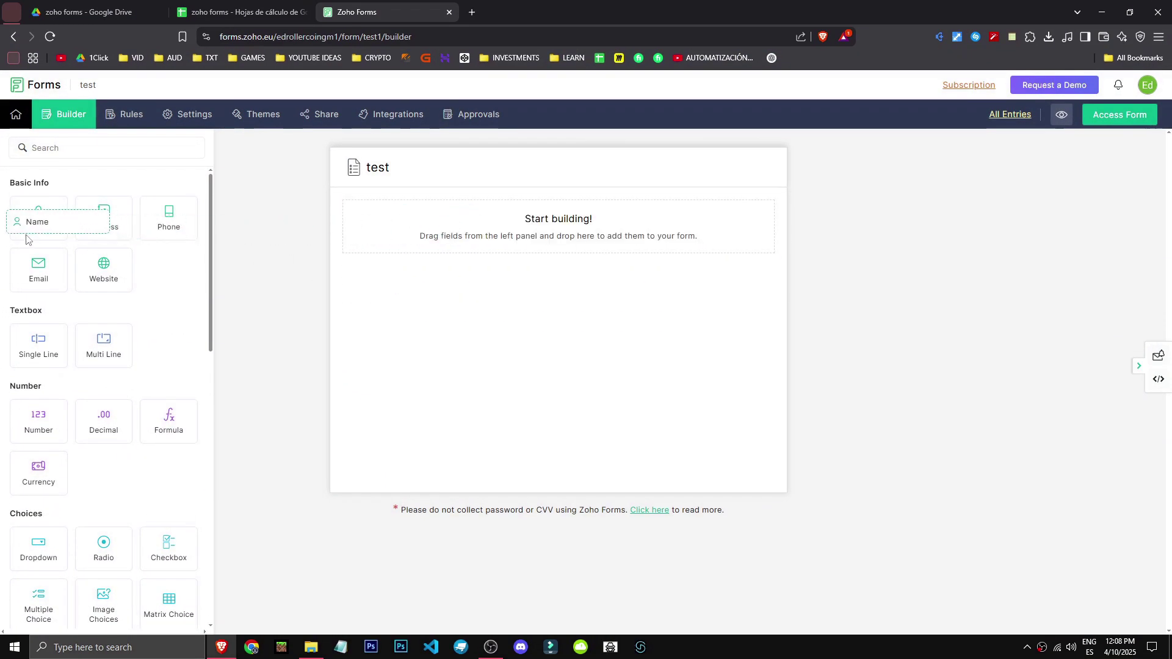
{"action": "scroll", "coordinate": [59, 395], "scroll_direction": "down", "scroll_amount": 1}
{"action": "scroll", "coordinate": [59, 395], "scroll_direction": "down", "scroll_amount": 8}
{"action": "scroll", "coordinate": [136, 507], "scroll_direction": "up", "scroll_amount": 1}
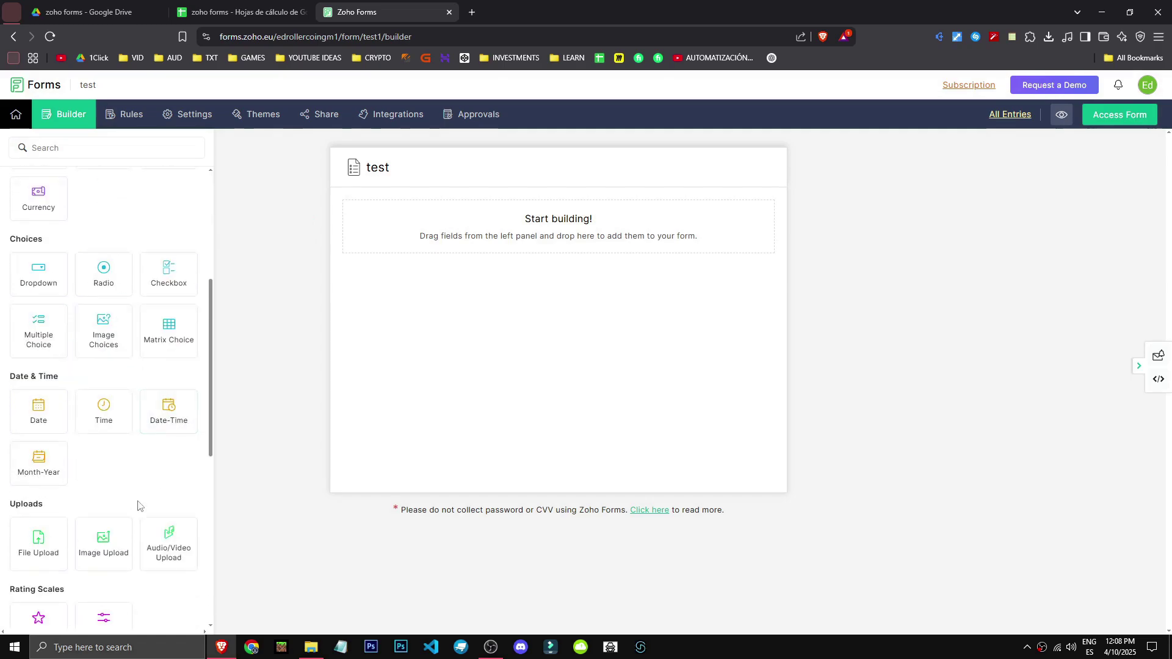
{"action": "left_click_drag", "start_coordinate": [0, 426], "coordinate": [397, 332]}
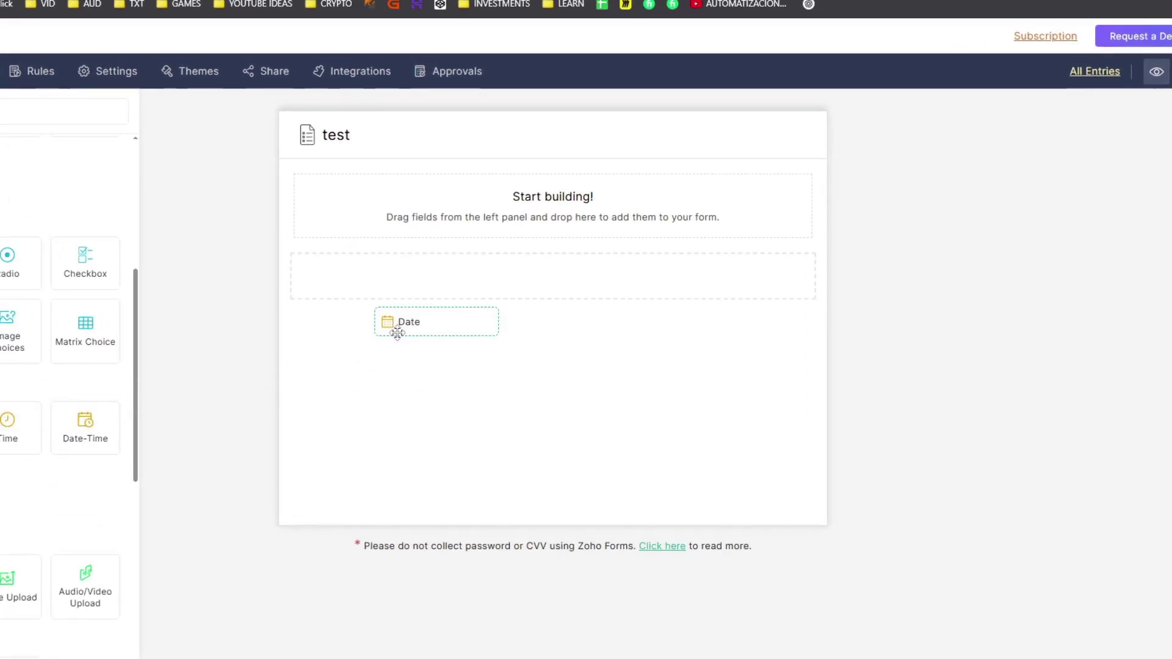
{"action": "left_click_drag", "start_coordinate": [398, 332], "coordinate": [399, 332]}
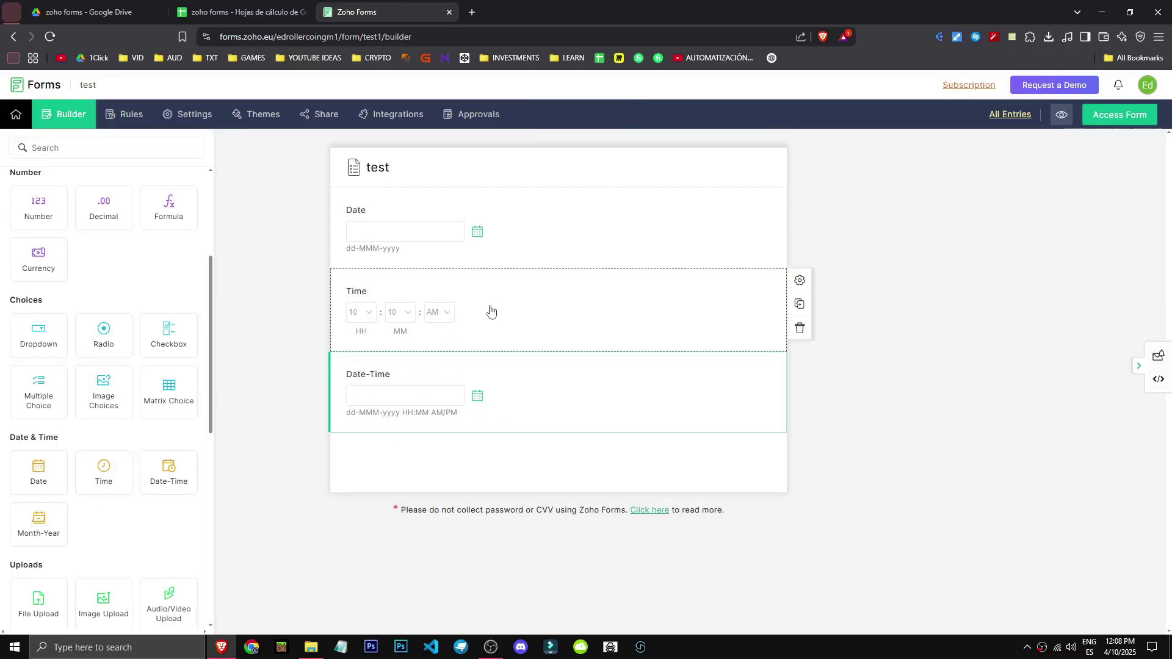
Delete the Time and Date fields, keeping only the Date-Time field in the form
{"action": "left_click", "coordinate": [492, 310]}
{"action": "left_click", "coordinate": [780, 325]}
{"action": "left_click", "coordinate": [799, 329]}
{"action": "left_click", "coordinate": [706, 371]}
{"action": "left_click", "coordinate": [800, 250]}
{"action": "left_click", "coordinate": [721, 370]}
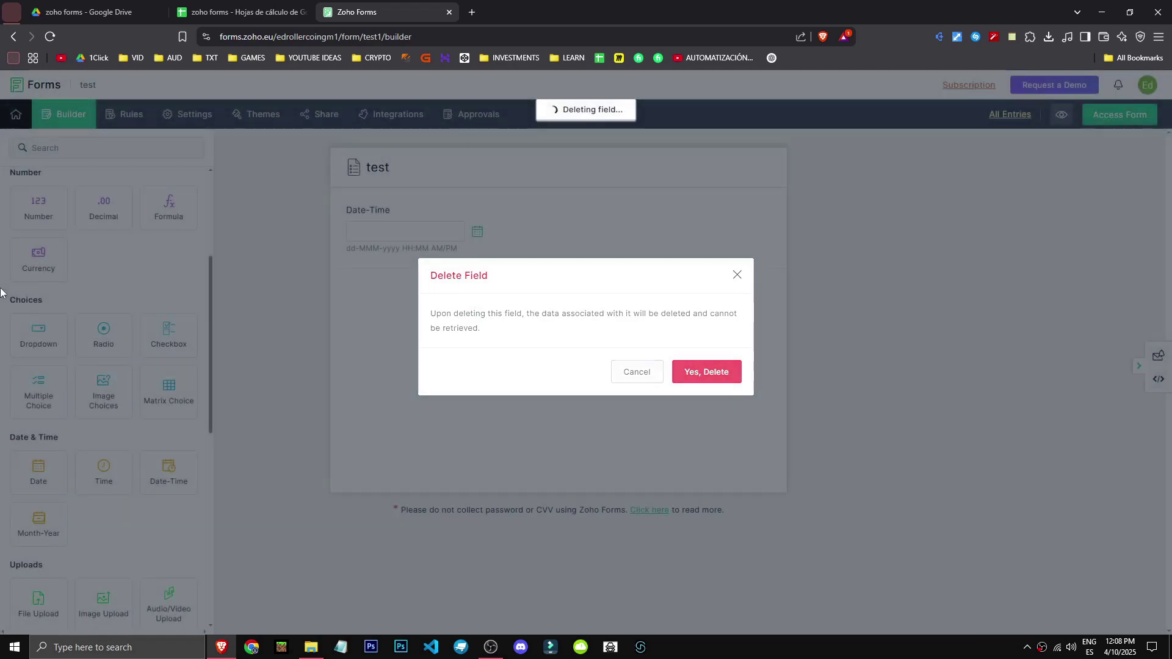
Add Name, Email and Phone fields in that order above the Date-Time field
{"action": "scroll", "coordinate": [115, 395], "scroll_direction": "up", "scroll_amount": 4}
{"action": "left_click_drag", "start_coordinate": [38, 217], "coordinate": [400, 210]}
{"action": "left_click_drag", "start_coordinate": [103, 218], "coordinate": [371, 284]}
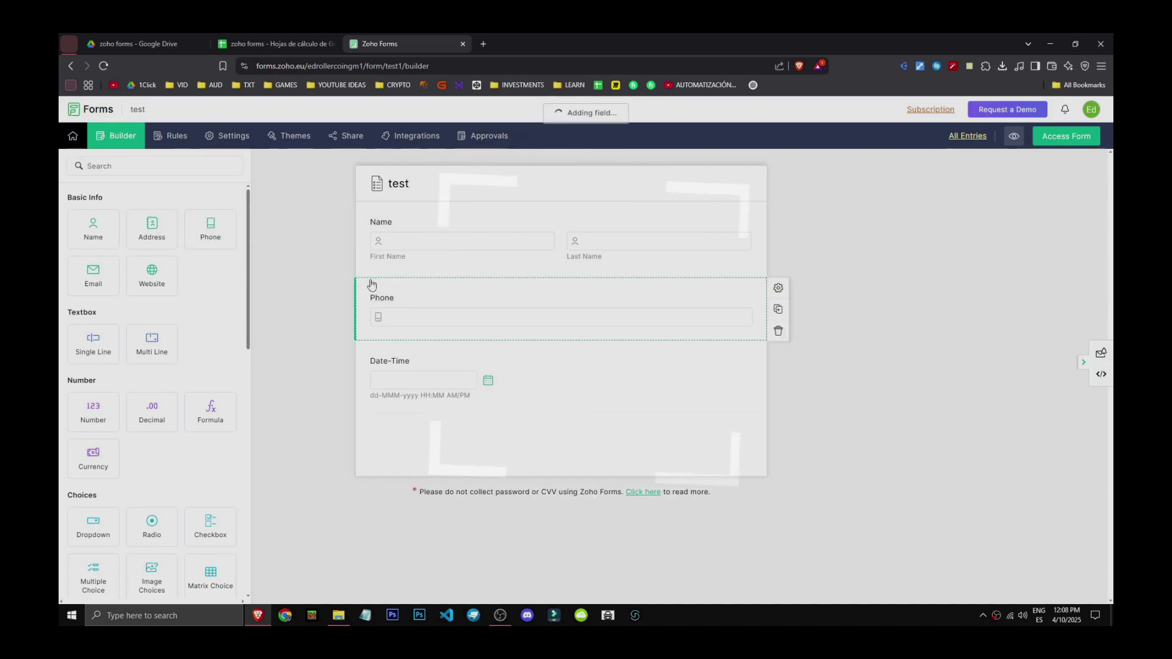
{"action": "left_click_drag", "start_coordinate": [95, 275], "coordinate": [391, 367]}
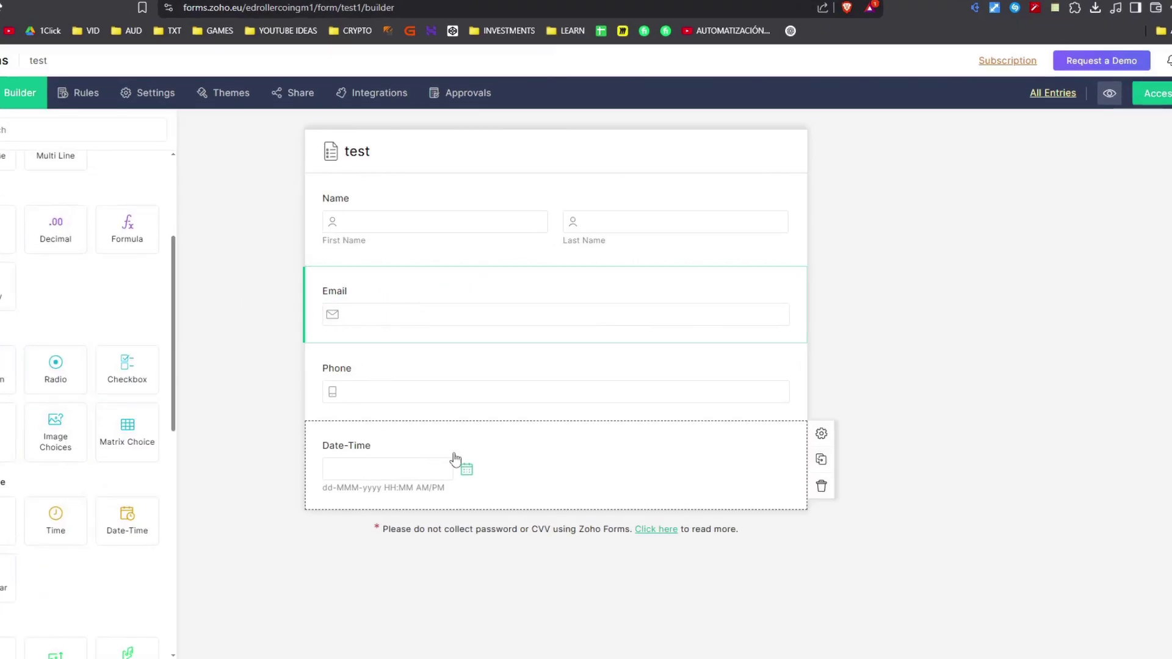
Set the Date-Time field's instructions to "hello" and save its properties
{"action": "left_click", "coordinate": [532, 442]}
{"action": "left_click", "coordinate": [1154, 87]}
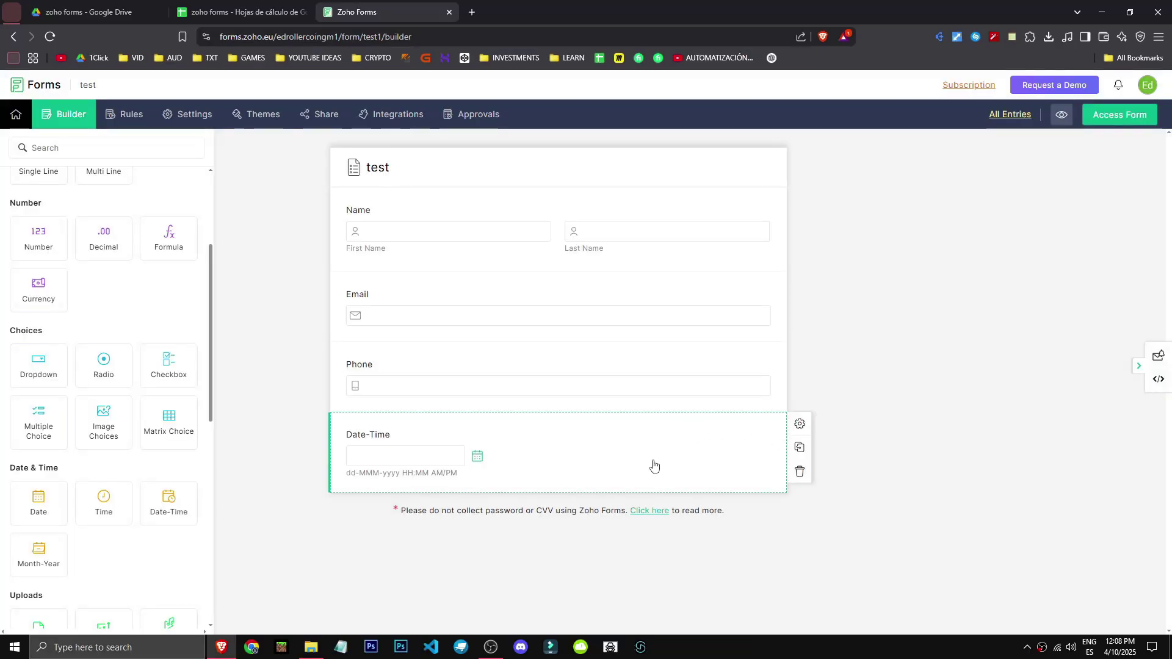
{"action": "left_click", "coordinate": [800, 425]}
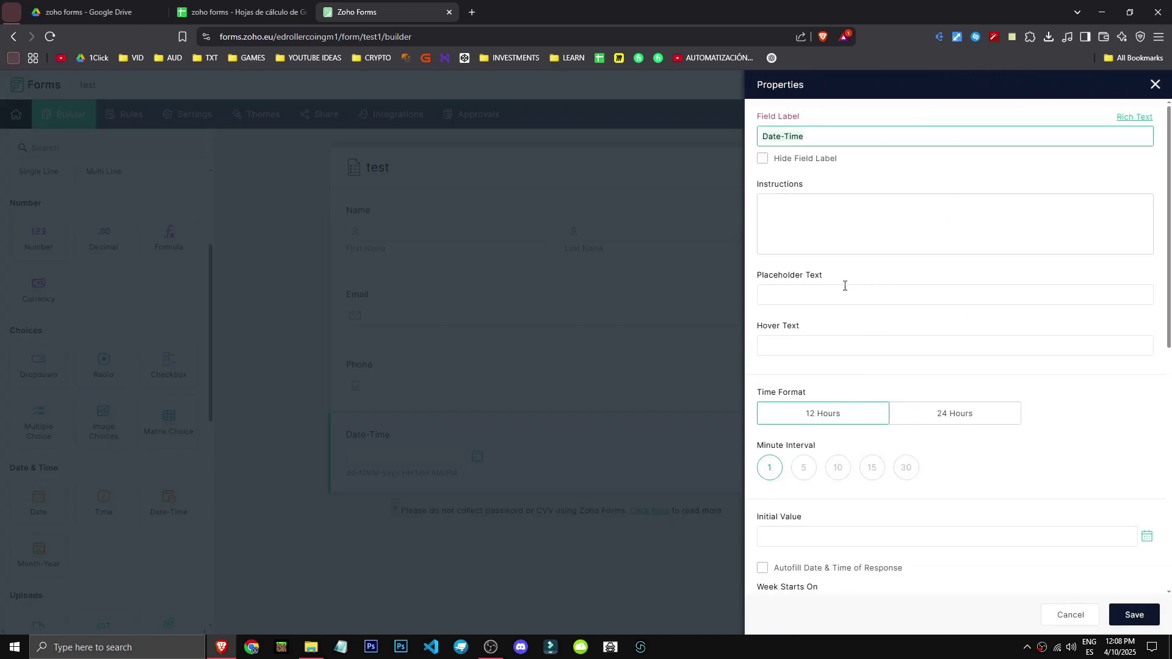
{"action": "left_click", "coordinate": [813, 203]}
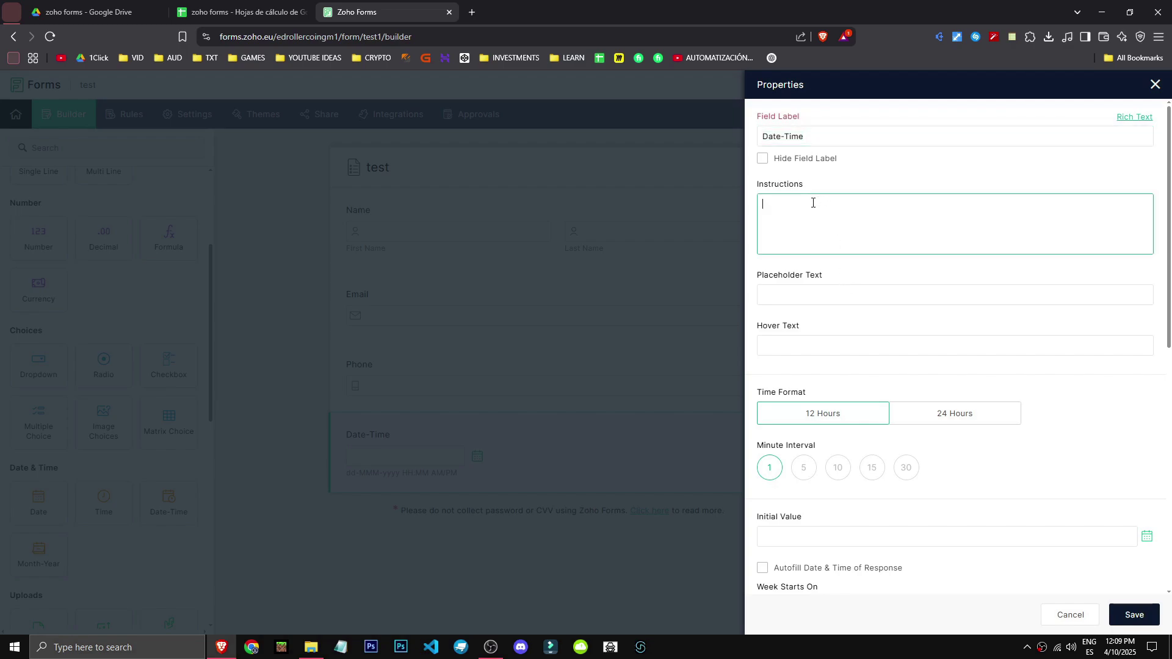
{"action": "type", "text": "hello"}
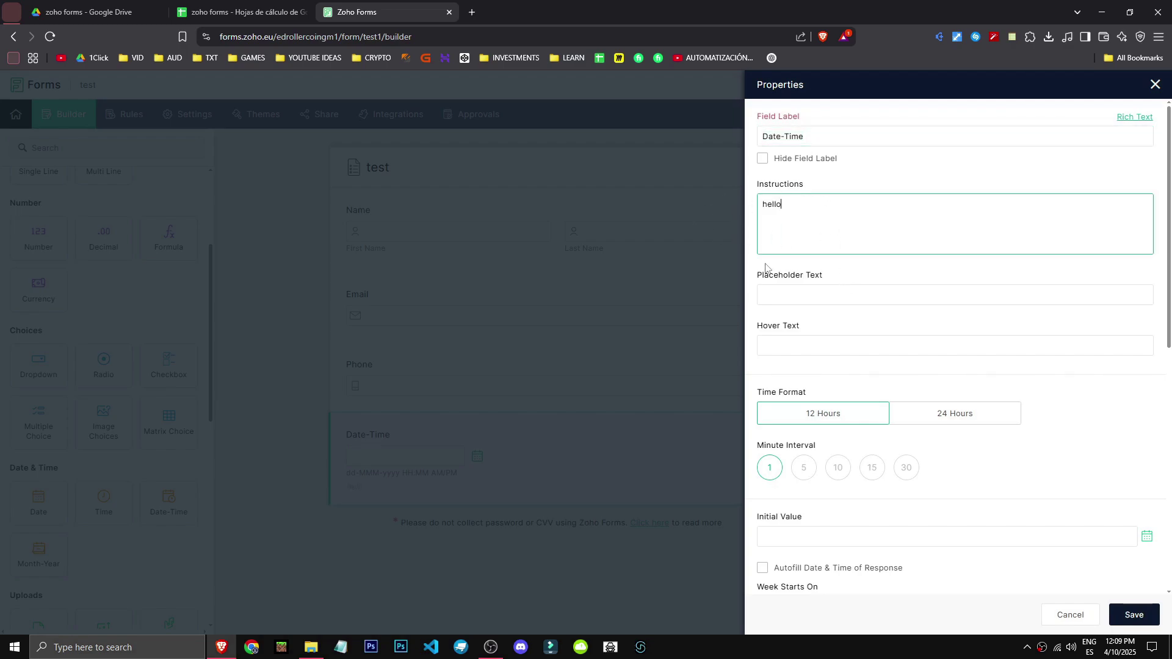
{"action": "left_click", "coordinate": [718, 237]}
{"action": "left_click", "coordinate": [1134, 616]}
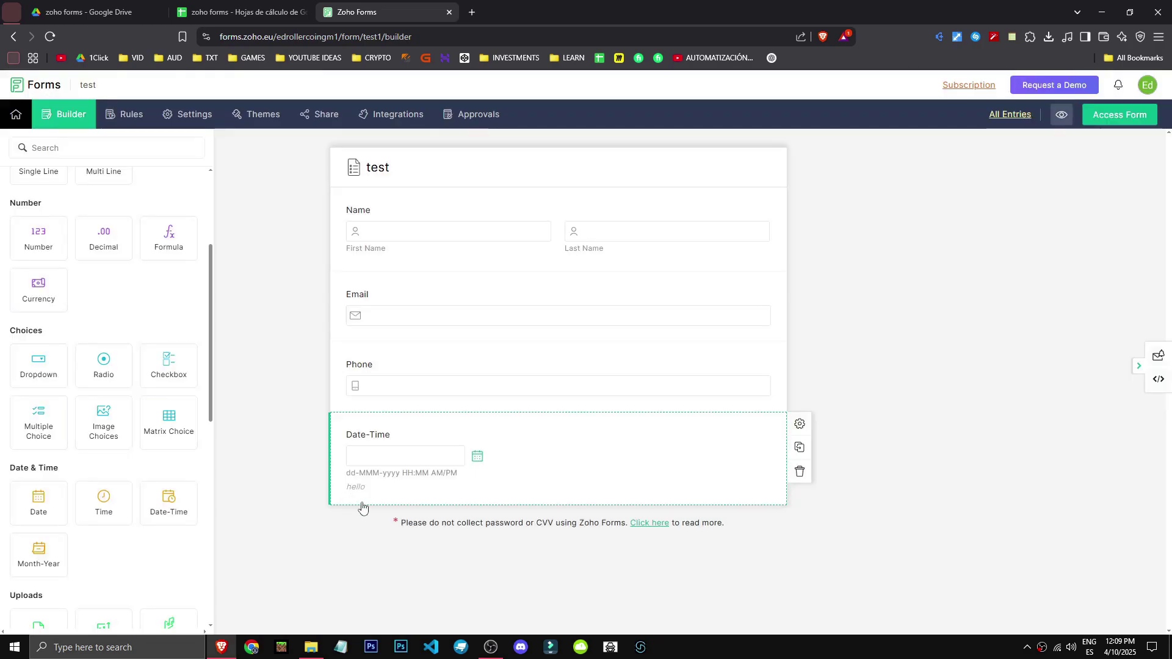
Try "asdasdasdsdffsdf" as placeholder text and "sdfsdf" as hover text in the Date-Time field's properties, and clear both
{"action": "left_click", "coordinate": [800, 424]}
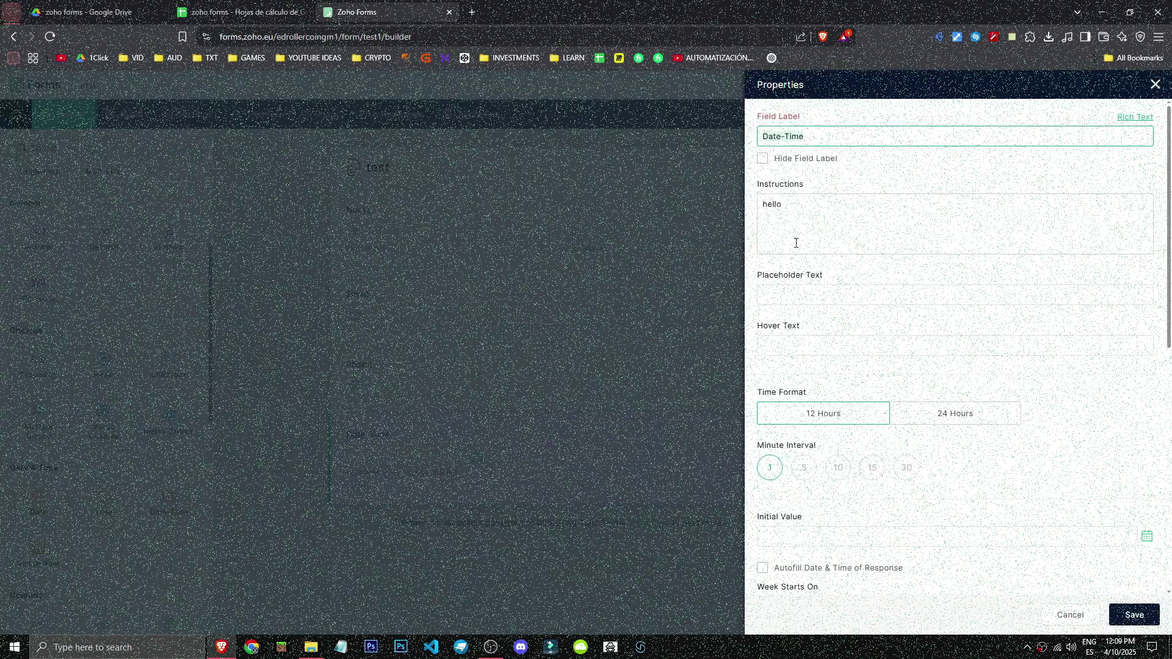
{"action": "left_click", "coordinate": [823, 286]}
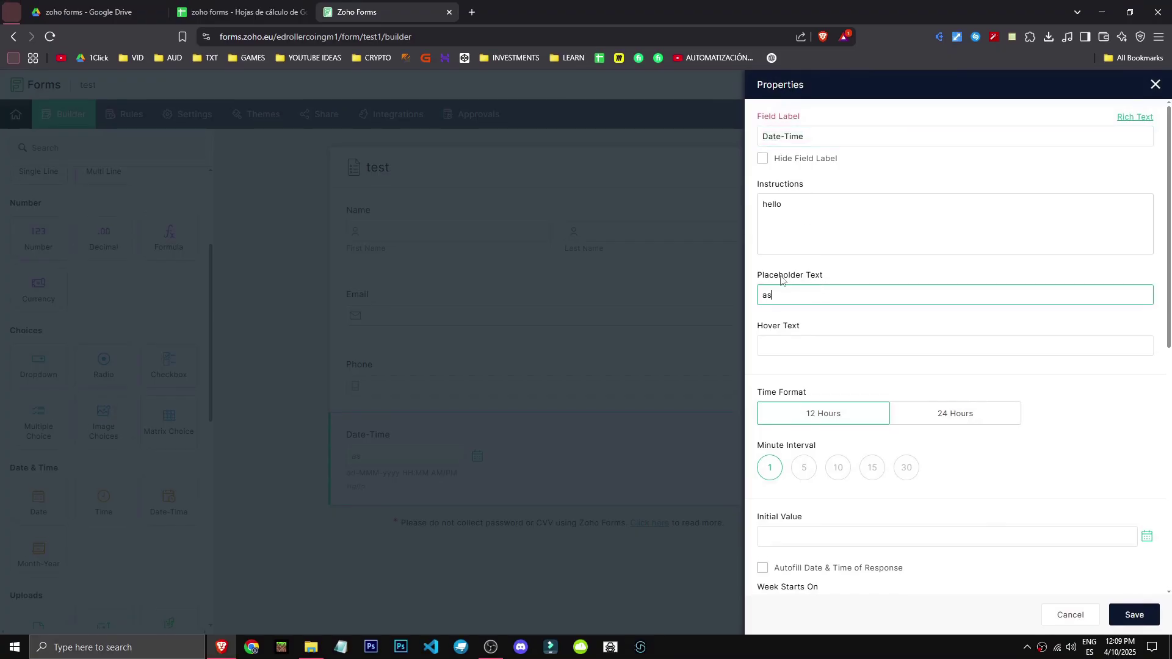
{"action": "type", "text": "asdasdasdsdffsdf"}
{"action": "left_click", "coordinate": [815, 346]}
{"action": "type", "text": "sdfsdf"}
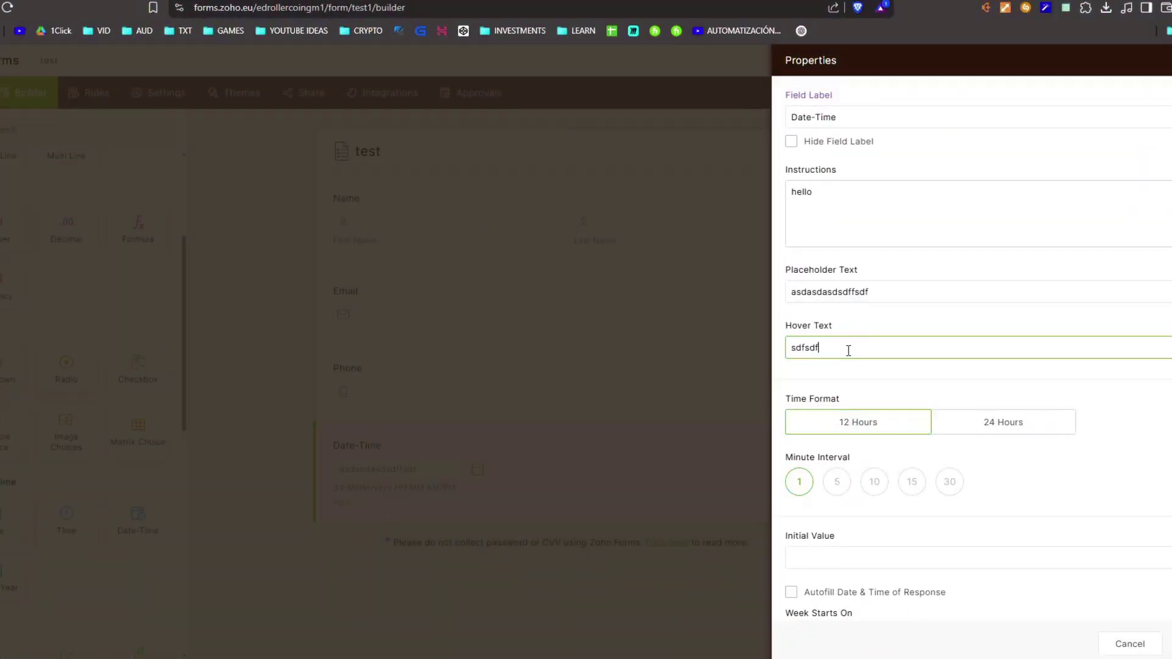
{"action": "left_click_drag", "start_coordinate": [849, 350], "coordinate": [604, 349]}
{"action": "key", "text": "BackSpace"}
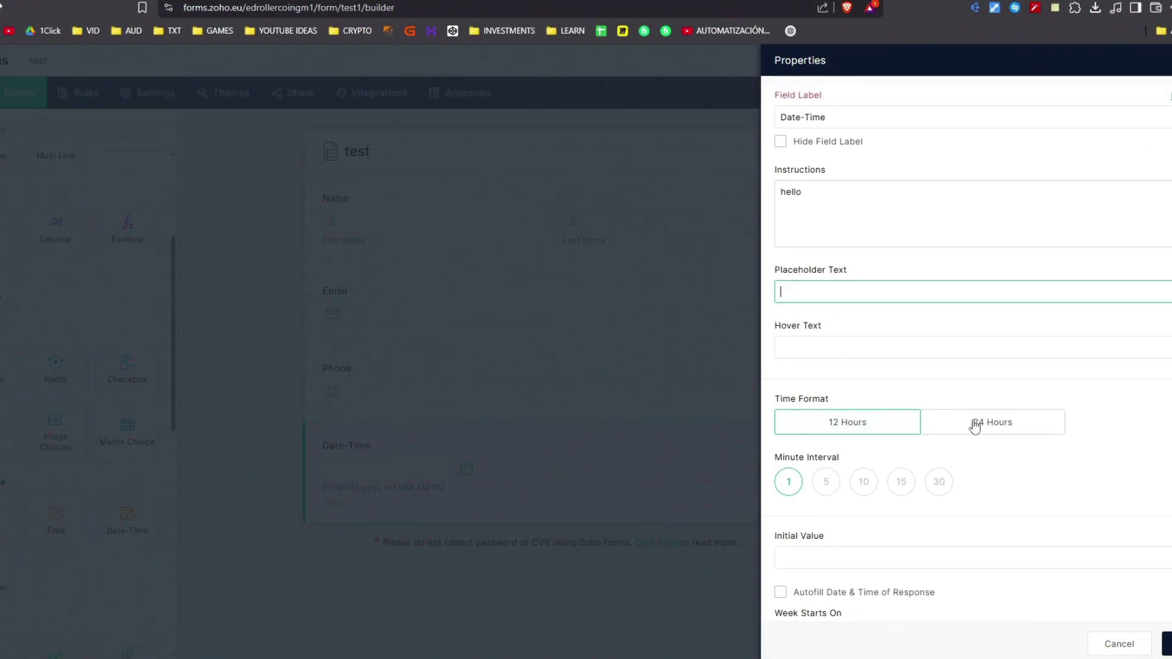
Set the Date-Time field to the 24-hour time format with a 30-minute interval and save the properties
{"action": "left_click", "coordinate": [985, 425]}
{"action": "left_click", "coordinate": [905, 424]}
{"action": "left_click", "coordinate": [1019, 430]}
{"action": "scroll", "coordinate": [815, 480], "scroll_direction": "down", "scroll_amount": 2}
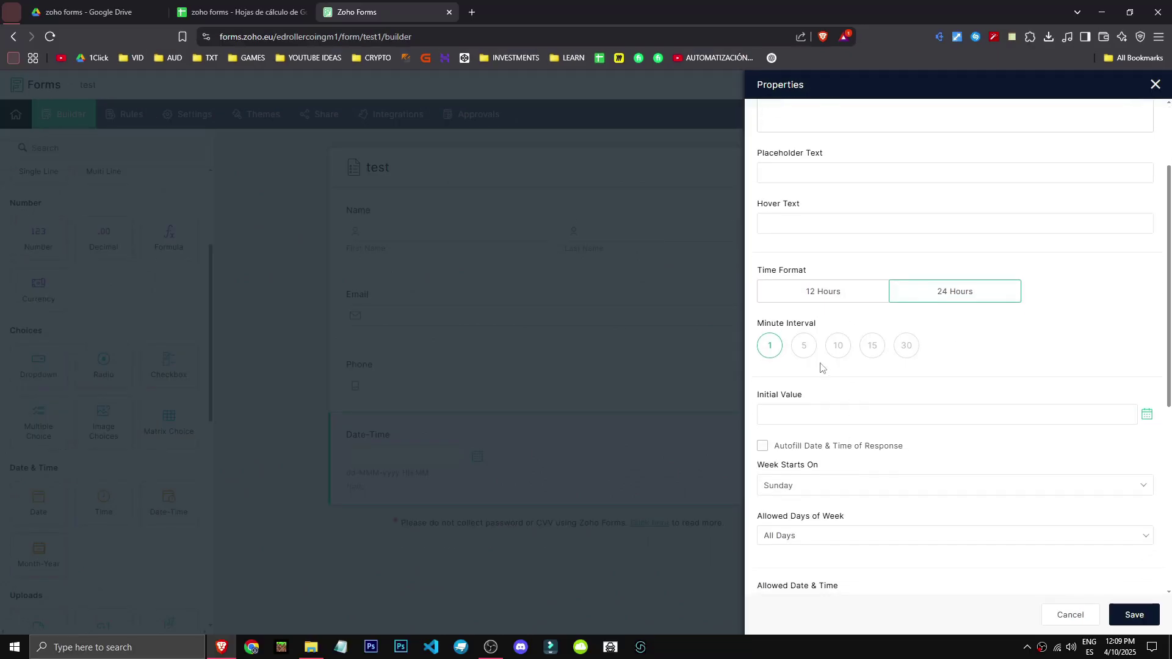
{"action": "left_click", "coordinate": [830, 351]}
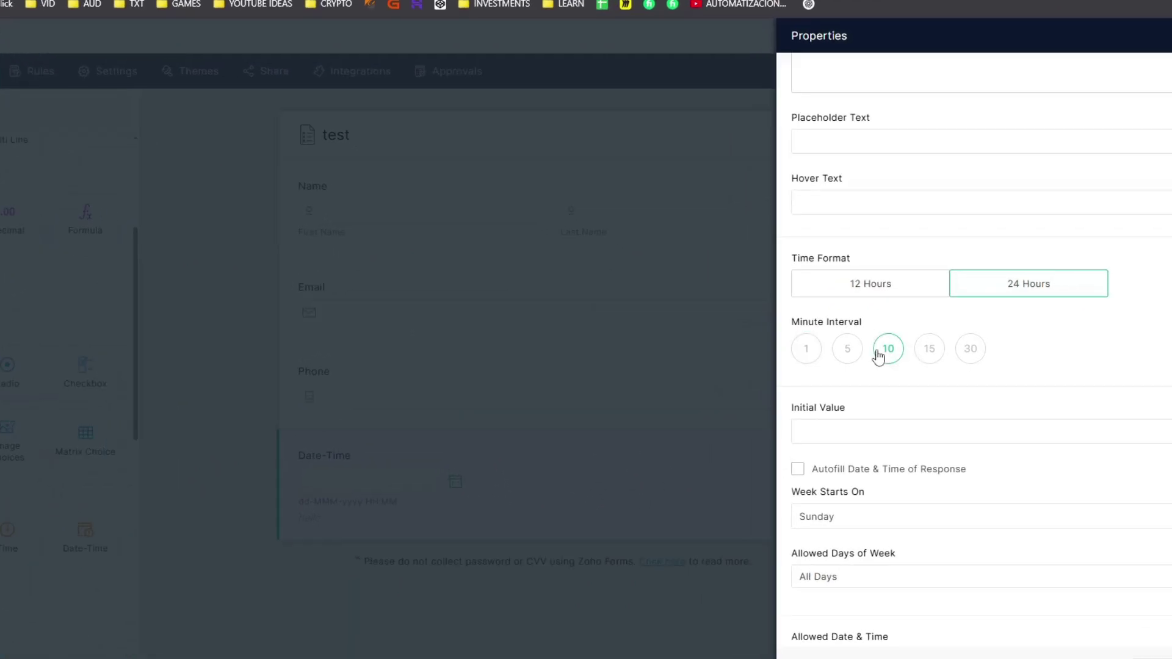
{"action": "left_click", "coordinate": [972, 353]}
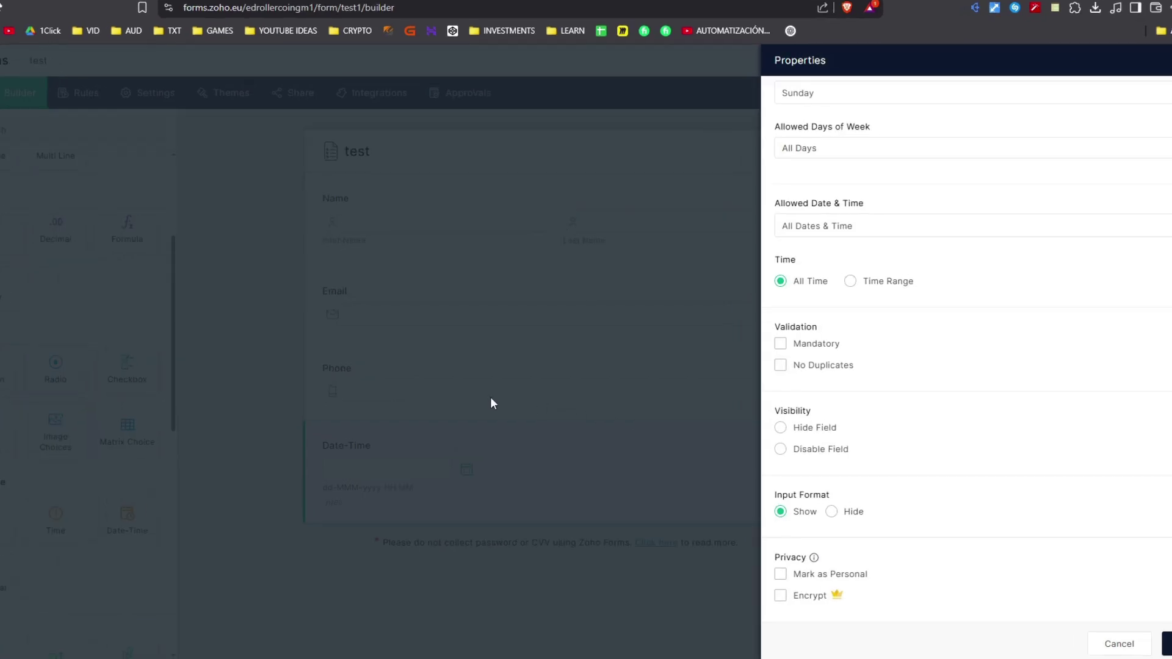
{"action": "left_click", "coordinate": [1120, 617]}
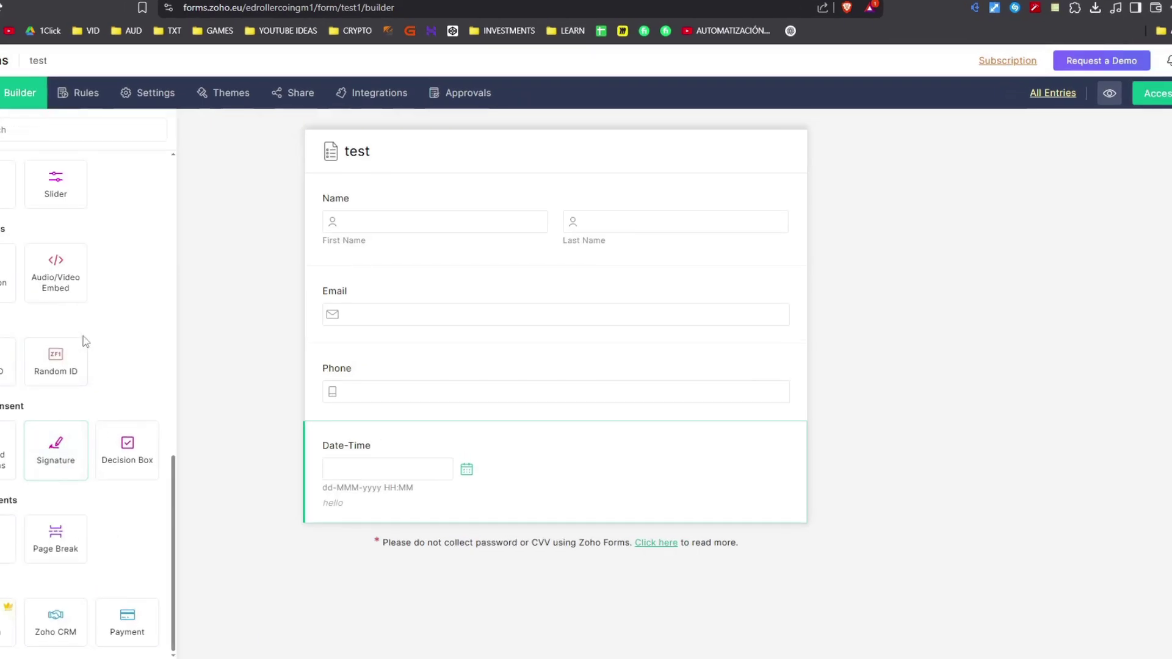
Add Slider and Rating fields below the Date-Time field, with the slider above the rating
{"action": "scroll", "coordinate": [130, 340], "scroll_direction": "up", "scroll_amount": 3}
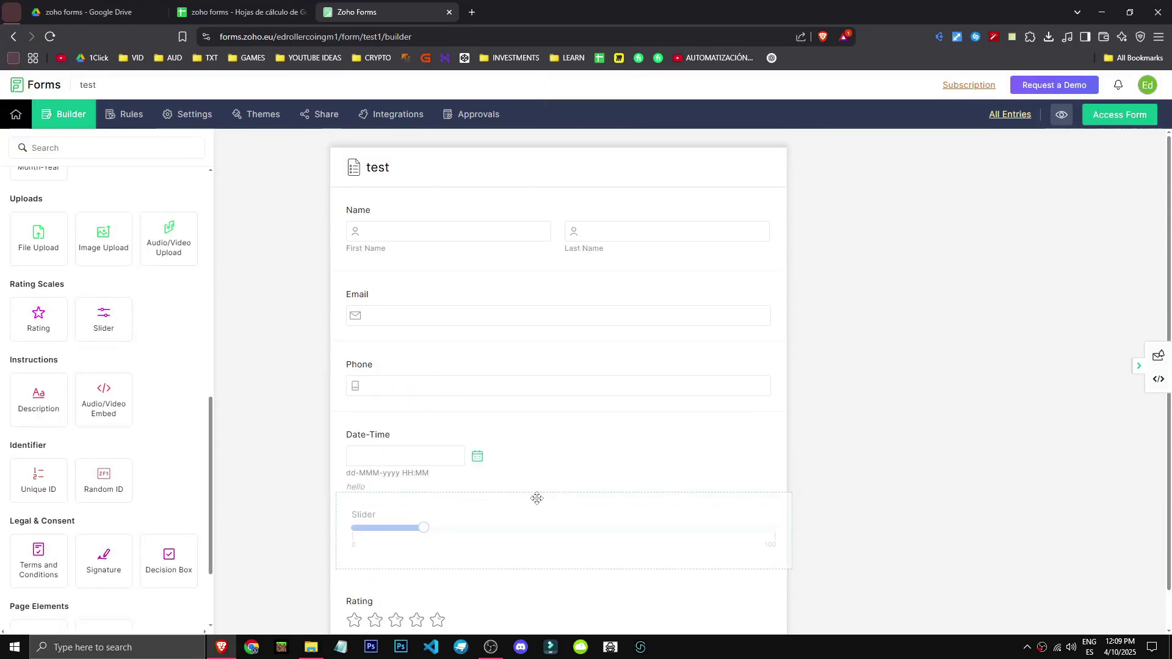
{"action": "scroll", "coordinate": [634, 545], "scroll_direction": "down", "scroll_amount": 1}
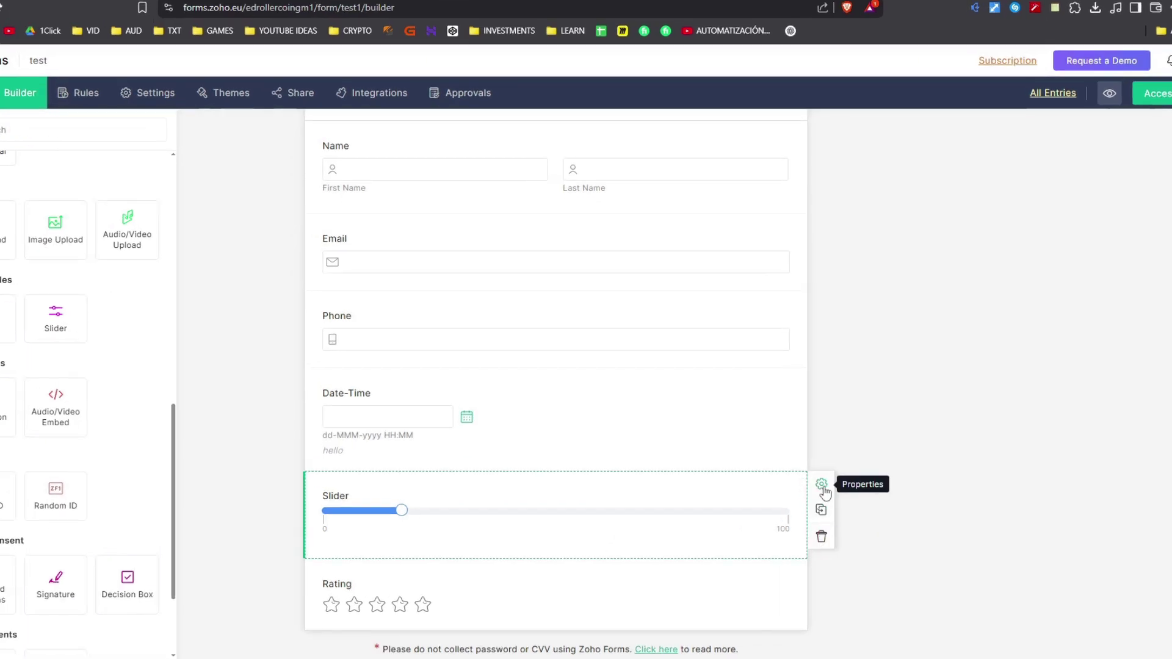
Review the Slider field's property options, including range, unit and step value, and close them without saving
{"action": "left_click", "coordinate": [800, 469]}
{"action": "left_click", "coordinate": [871, 280]}
{"action": "left_click", "coordinate": [986, 283]}
{"action": "scroll", "coordinate": [1109, 287], "scroll_direction": "down", "scroll_amount": 5}
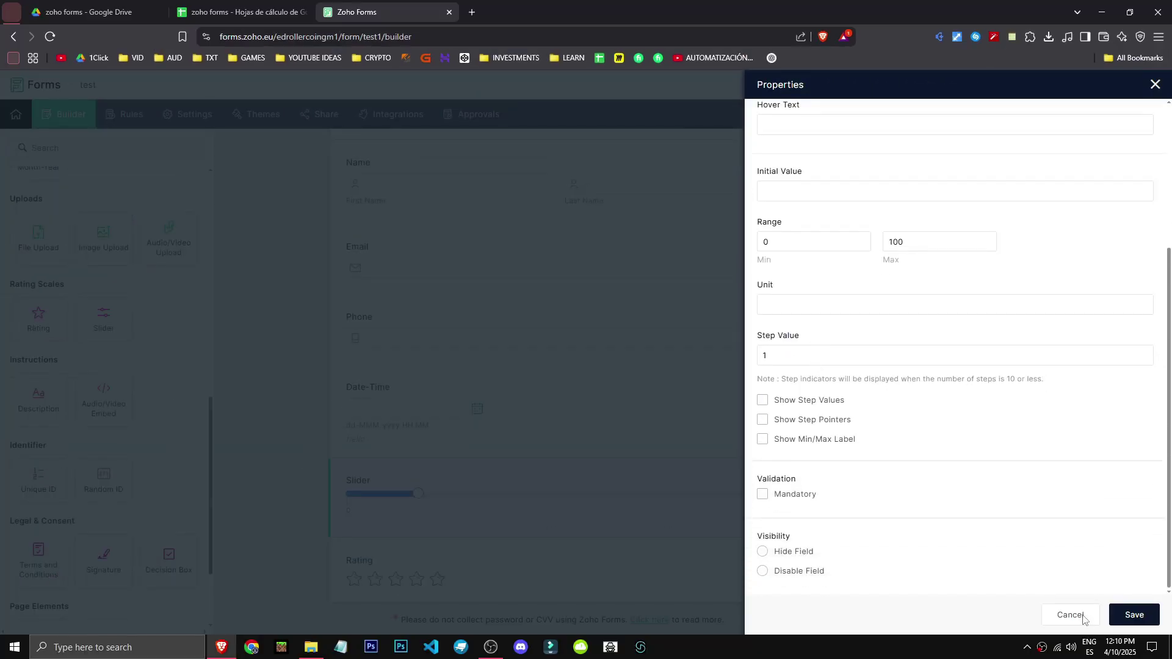
{"action": "left_click", "coordinate": [1083, 619]}
{"action": "left_click", "coordinate": [1097, 349]}
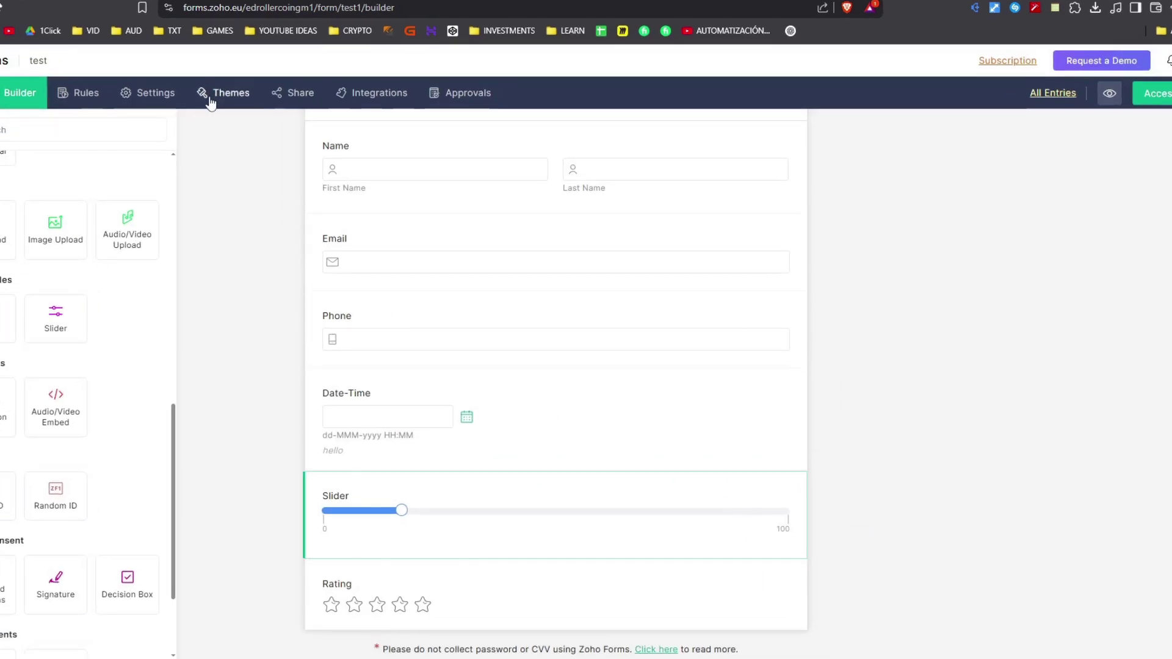
Open the form's rules and view the choice-based field rules
{"action": "left_click", "coordinate": [98, 97]}
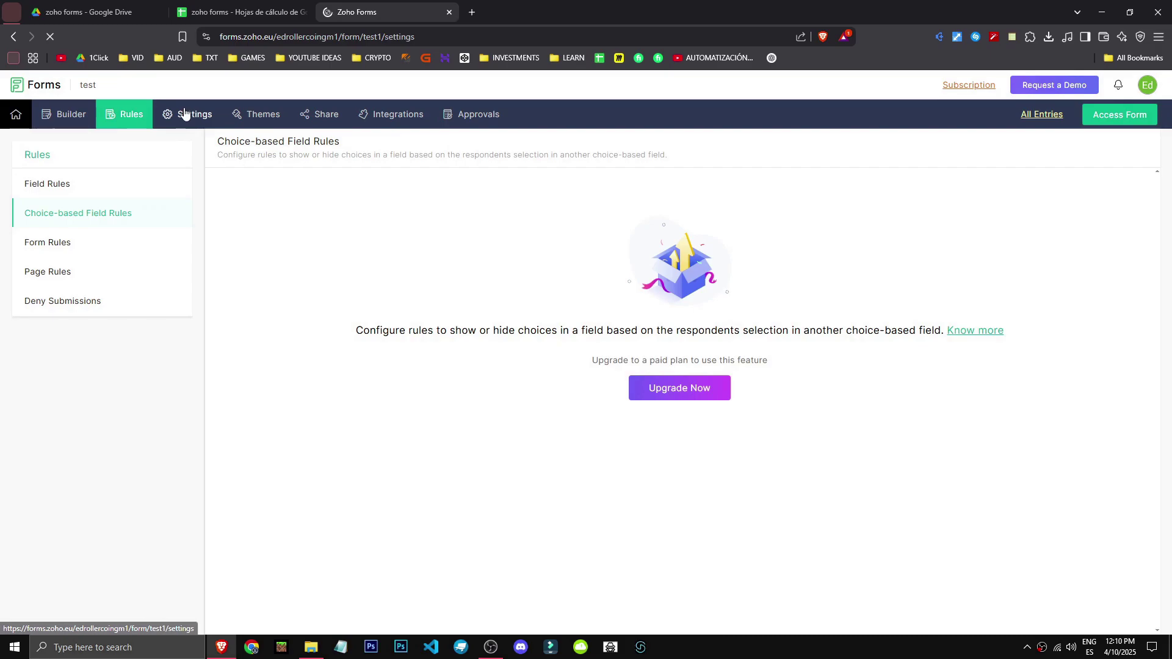
Browse the pre-built form themes and apply the Blue Desk theme to the test form
{"action": "left_click", "coordinate": [257, 118]}
{"action": "scroll", "coordinate": [110, 244], "scroll_direction": "down", "scroll_amount": 6}
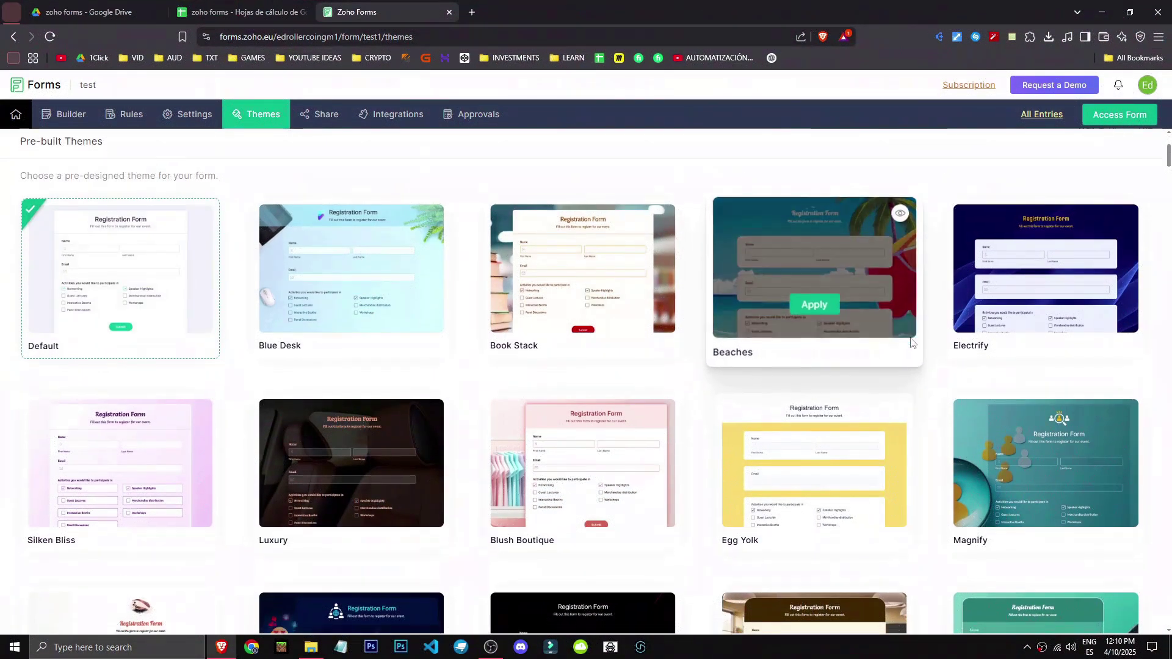
{"action": "scroll", "coordinate": [529, 381], "scroll_direction": "up", "scroll_amount": 4}
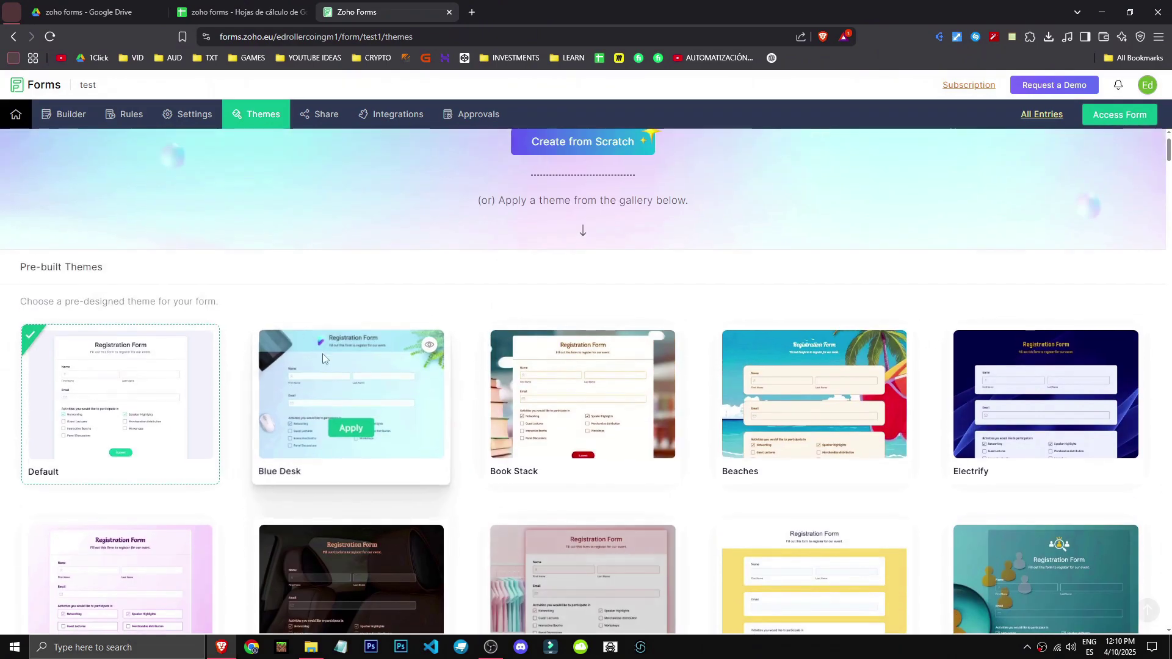
{"action": "left_click", "coordinate": [351, 429]}
{"action": "left_click", "coordinate": [723, 350]}
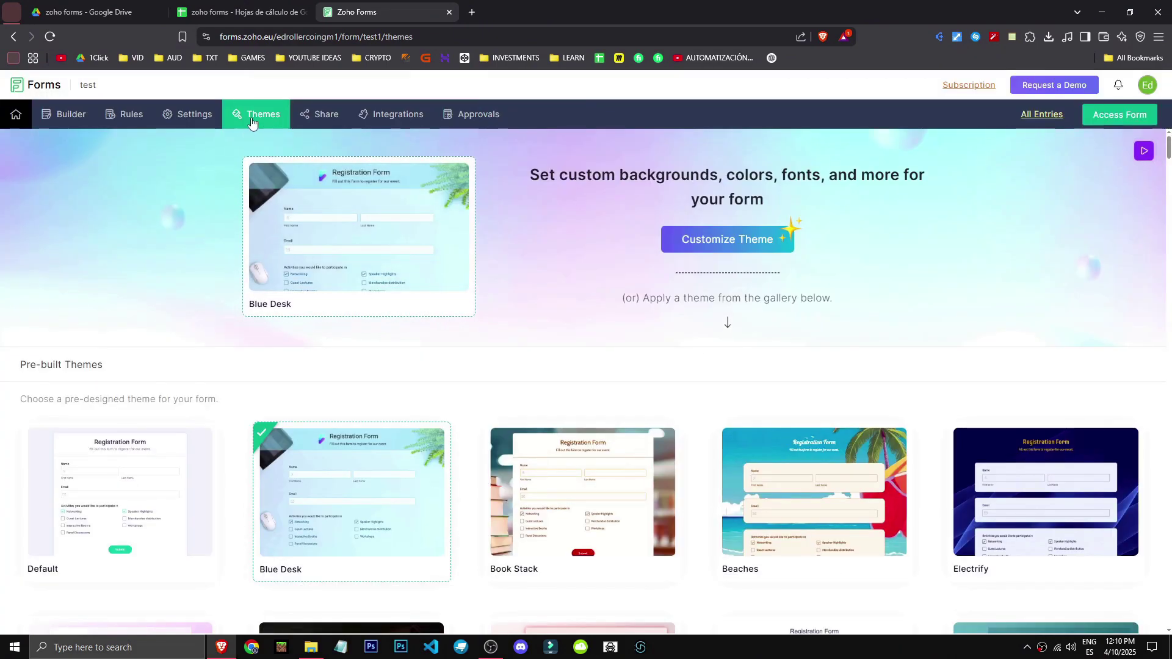
Preview the test form from the builder with the Blue Desk theme, review its fields, and close the preview
{"action": "left_click", "coordinate": [72, 115]}
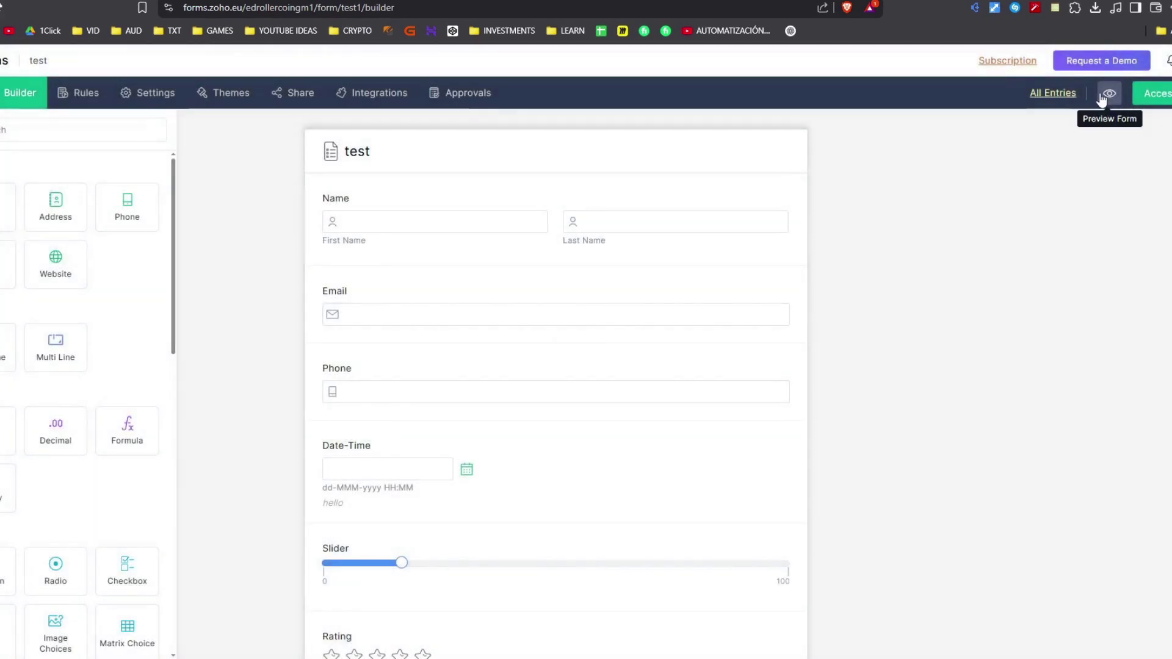
{"action": "left_click", "coordinate": [1102, 95]}
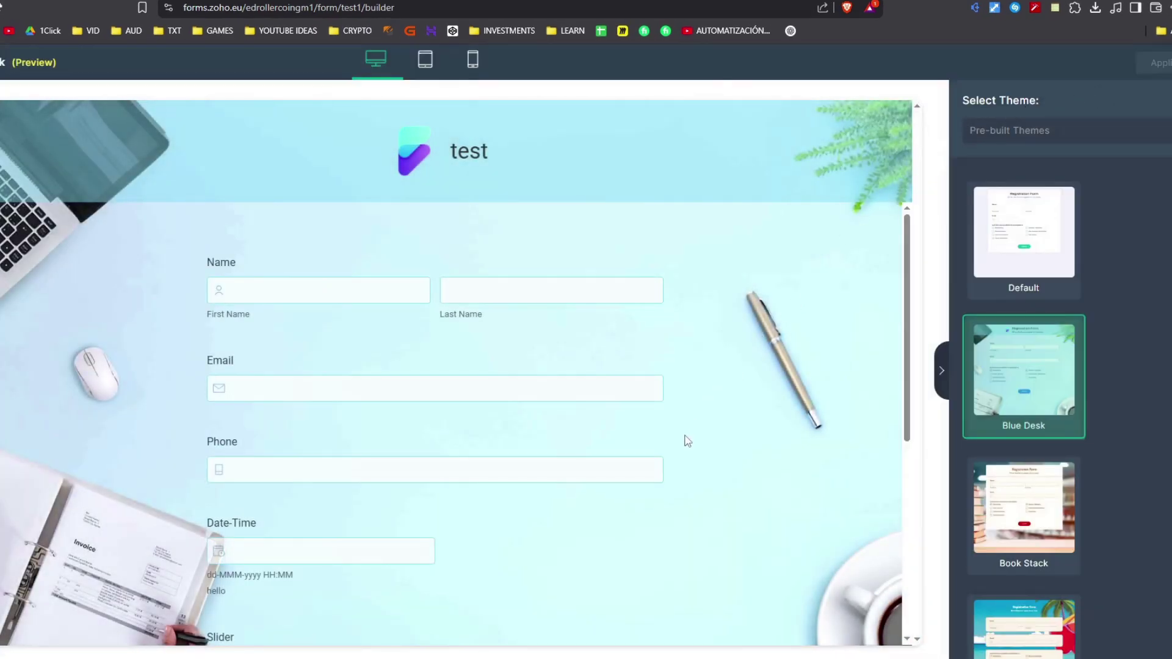
{"action": "scroll", "coordinate": [424, 564], "scroll_direction": "down", "scroll_amount": 5}
{"action": "scroll", "coordinate": [678, 482], "scroll_direction": "up", "scroll_amount": 4}
{"action": "left_click", "coordinate": [1158, 87]}
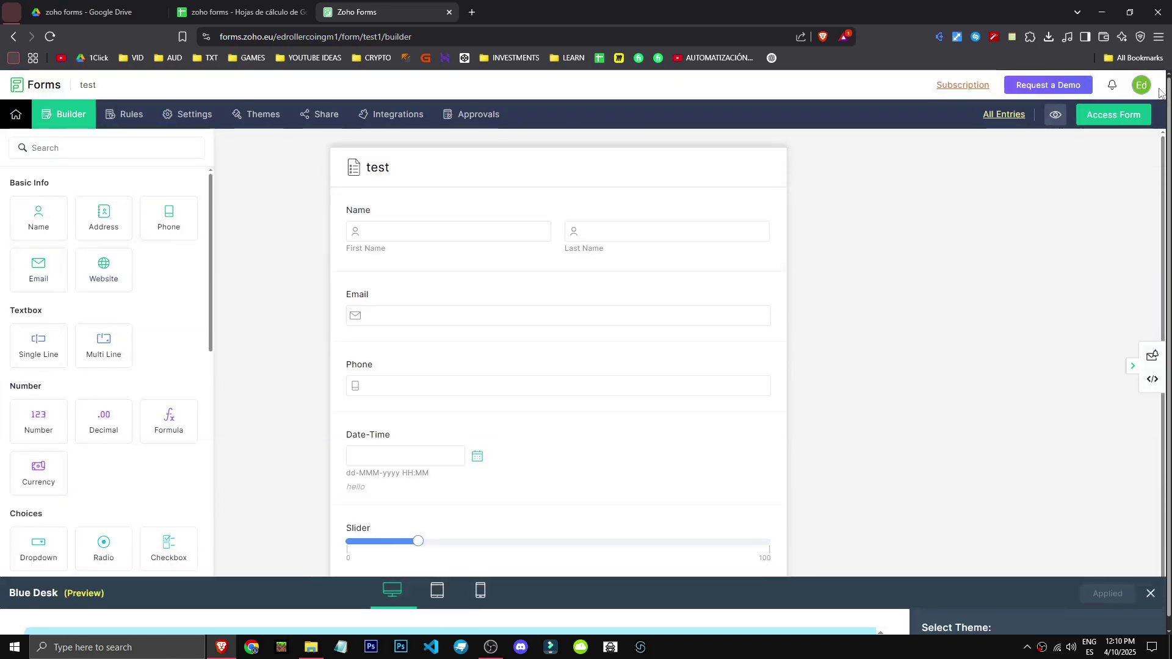
Open the live test form, set its slider to 78, submit the entry, and close the form page
{"action": "left_click", "coordinate": [1119, 110]}
{"action": "scroll", "coordinate": [504, 290], "scroll_direction": "down", "scroll_amount": 5}
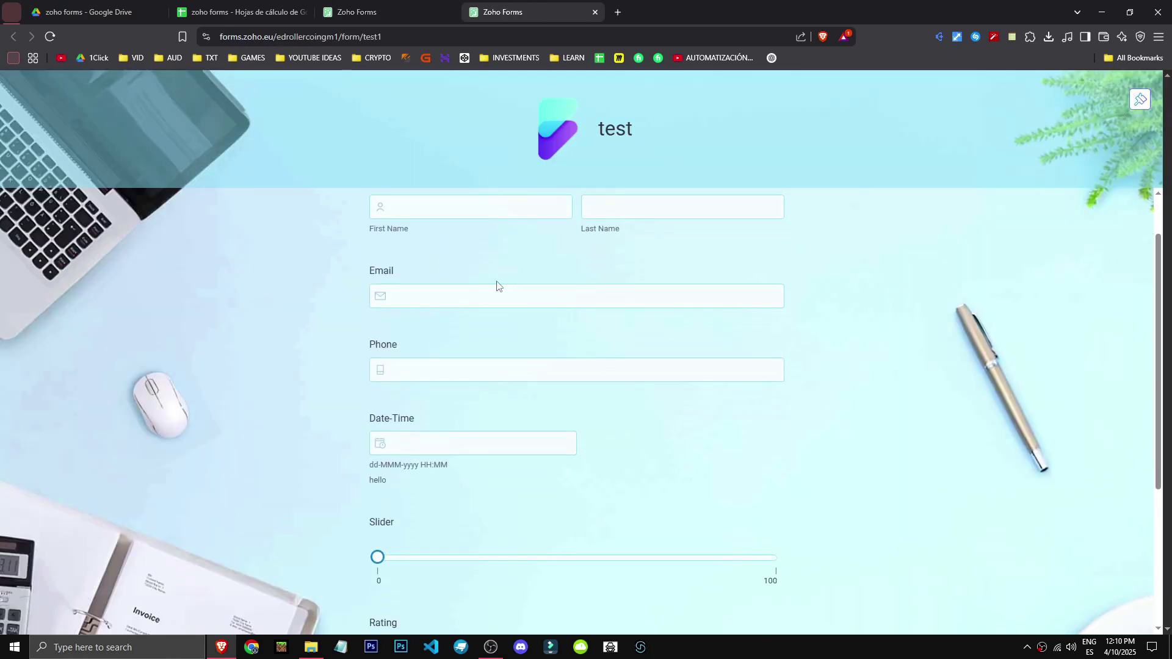
{"action": "left_click_drag", "start_coordinate": [379, 343], "coordinate": [479, 339]}
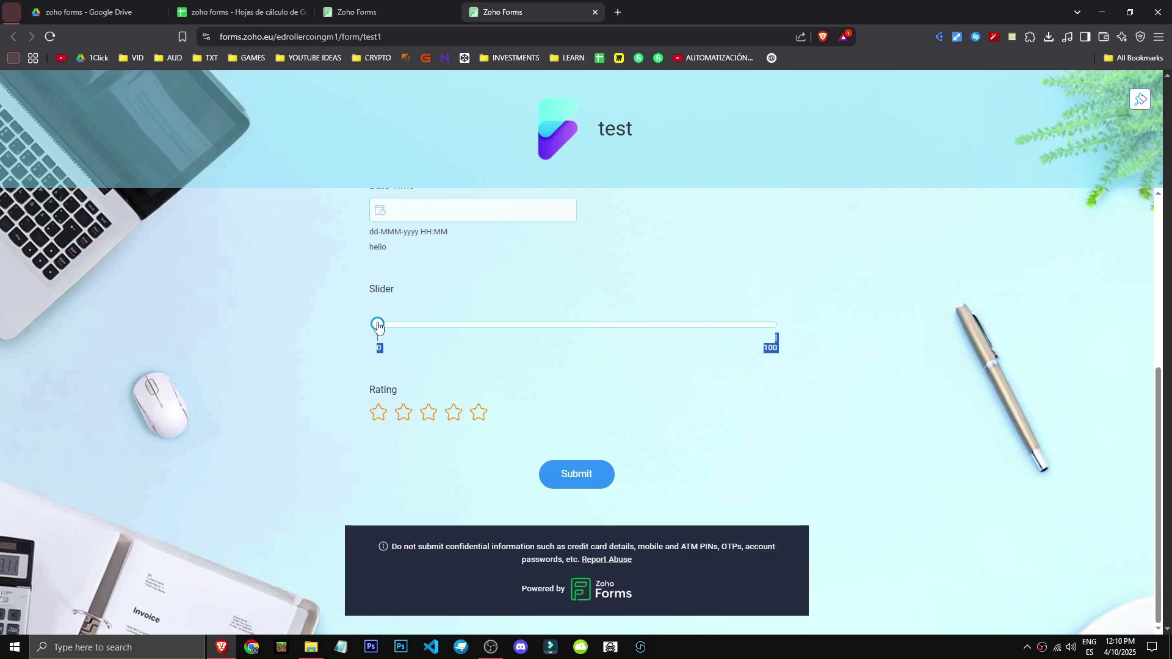
{"action": "left_click_drag", "start_coordinate": [378, 327], "coordinate": [689, 325]}
{"action": "left_click", "coordinate": [477, 415]}
{"action": "left_click", "coordinate": [591, 478]}
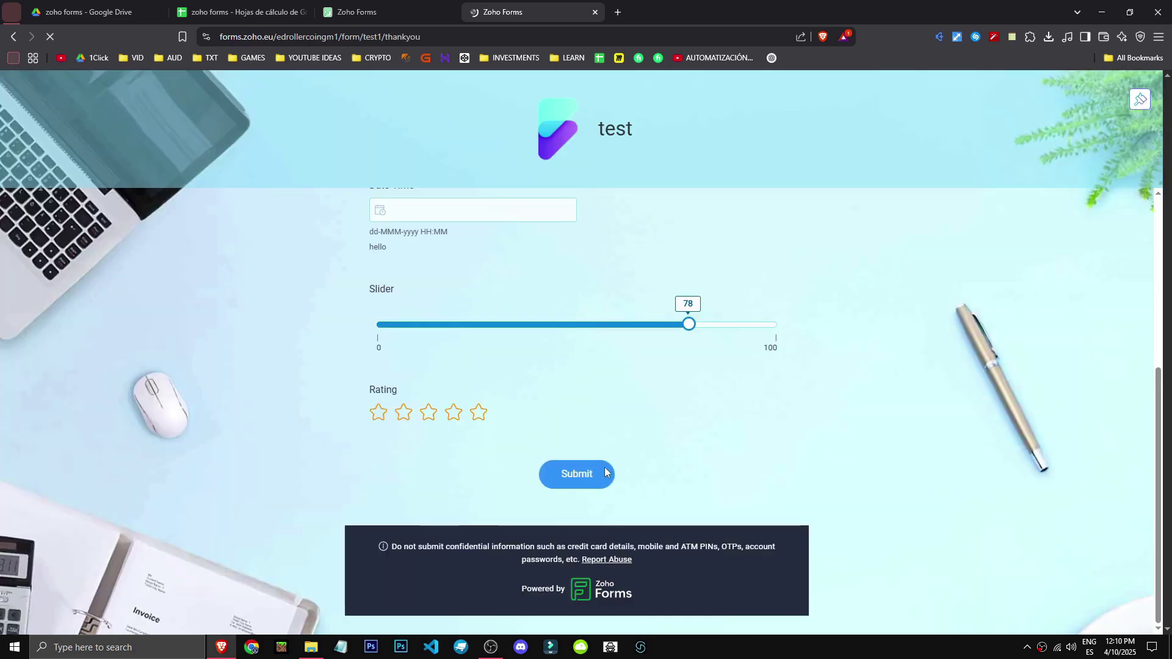
{"action": "key", "text": "ctrl+w"}
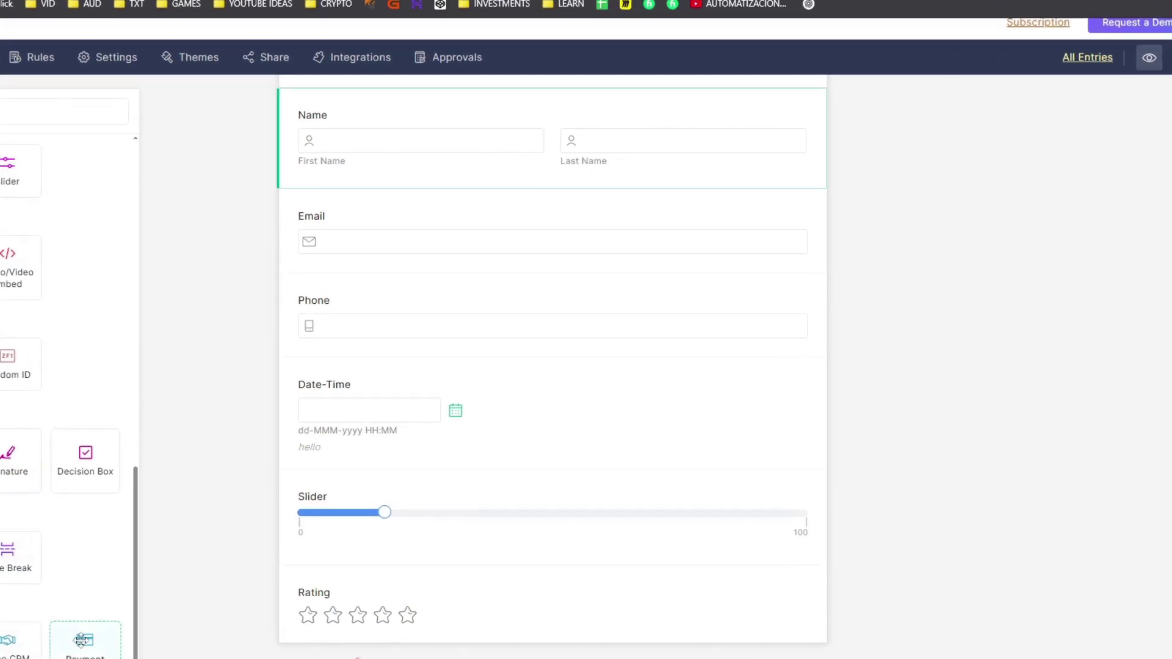
Try to add a Payment field below Rating, check the live form, and return to the builder
{"action": "left_click_drag", "start_coordinate": [166, 590], "coordinate": [403, 586]}
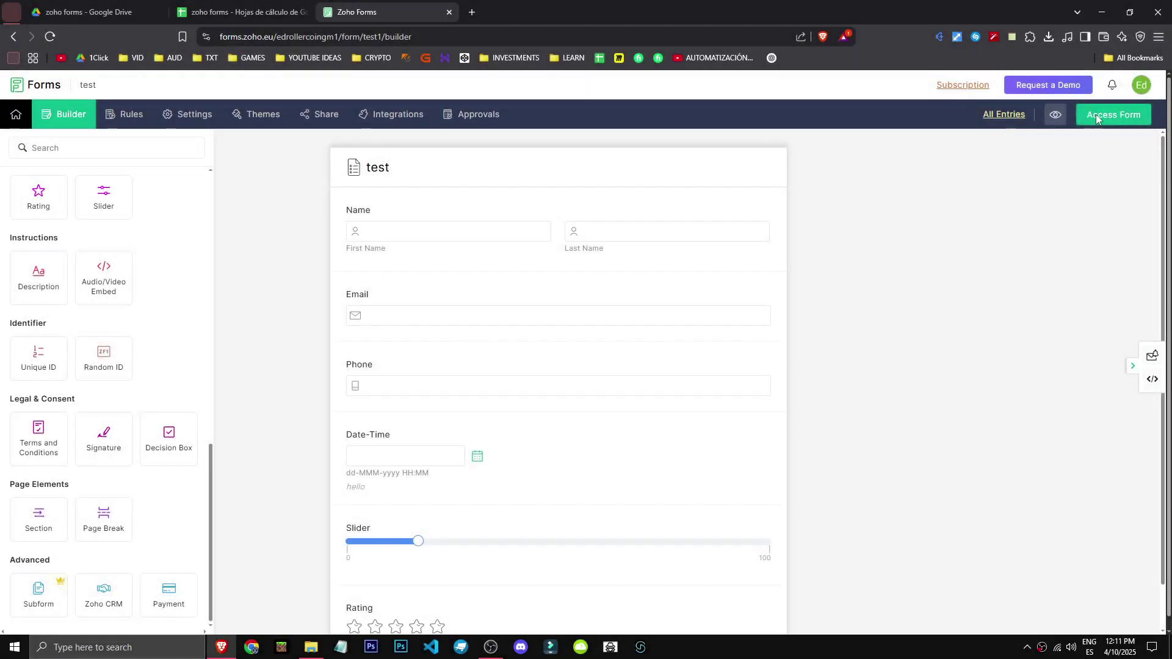
{"action": "left_click", "coordinate": [1096, 116]}
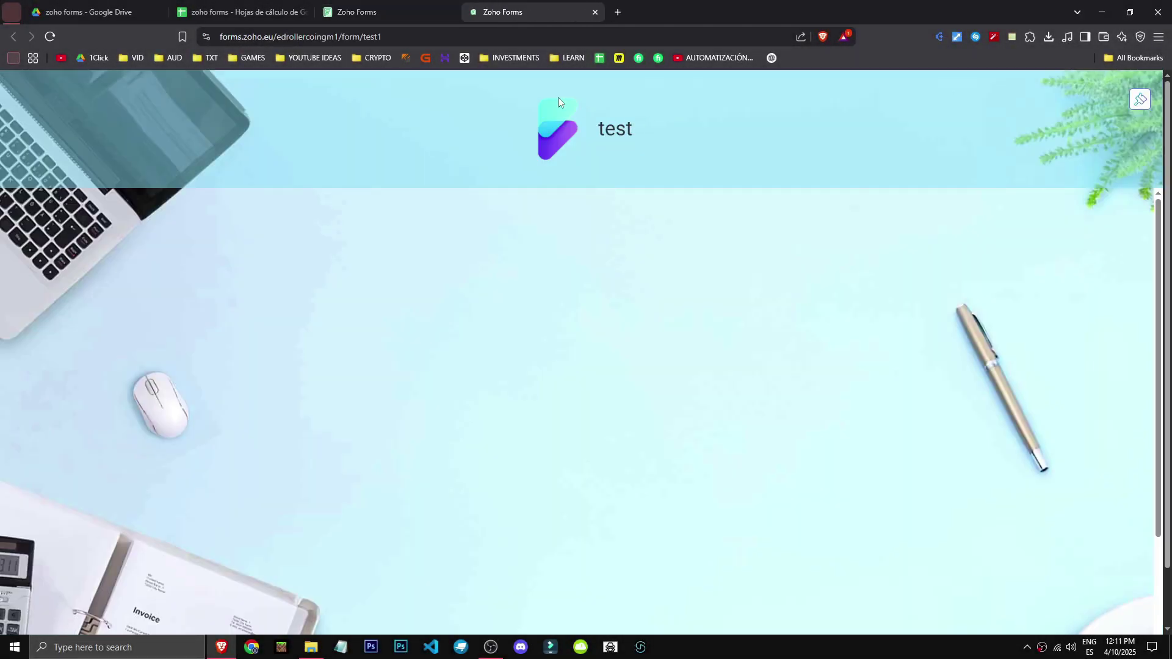
{"action": "left_click", "coordinate": [330, 13]}
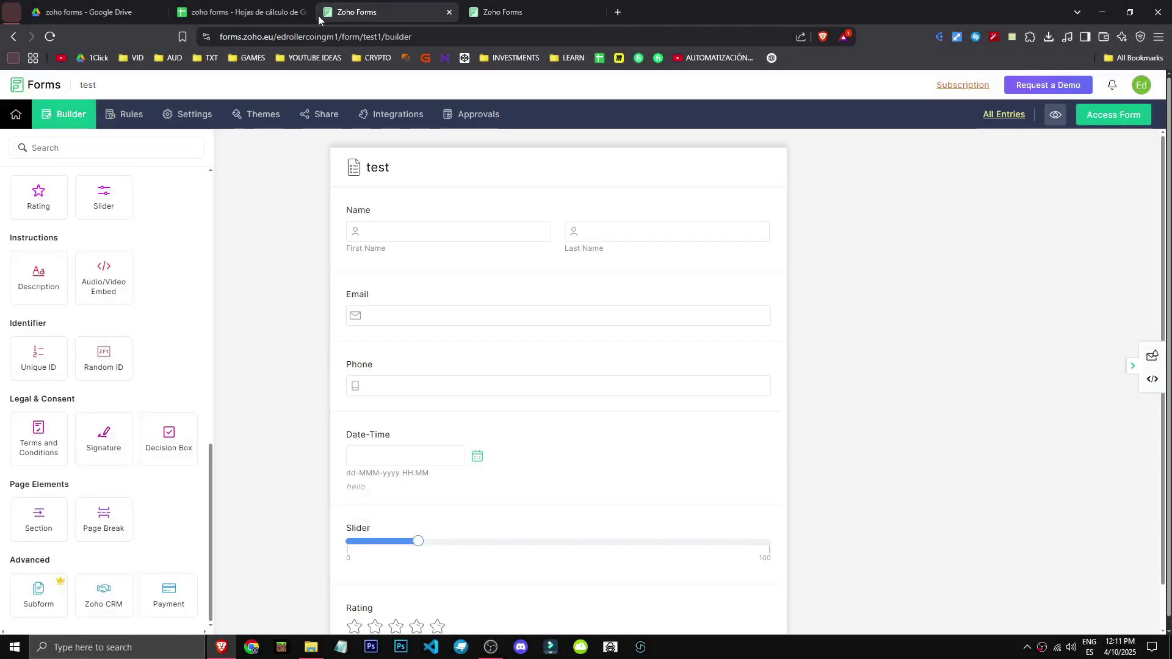
Create a List View report named testtttt based on the test form
{"action": "left_click", "coordinate": [15, 117]}
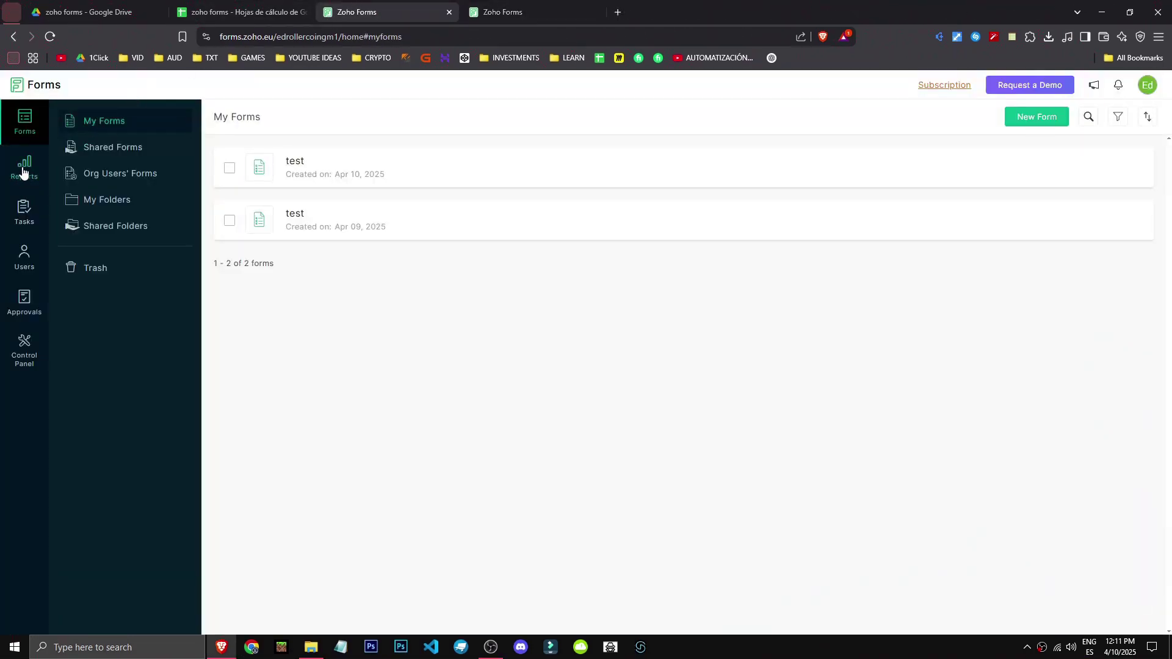
{"action": "left_click", "coordinate": [23, 171]}
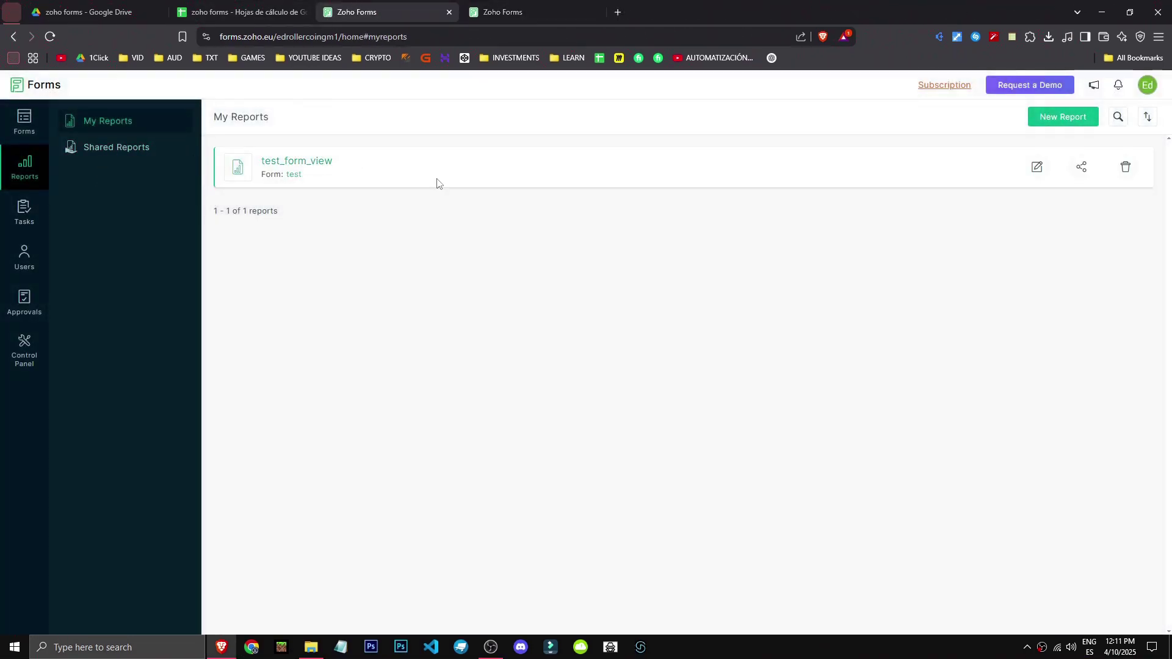
{"action": "left_click", "coordinate": [1038, 120]}
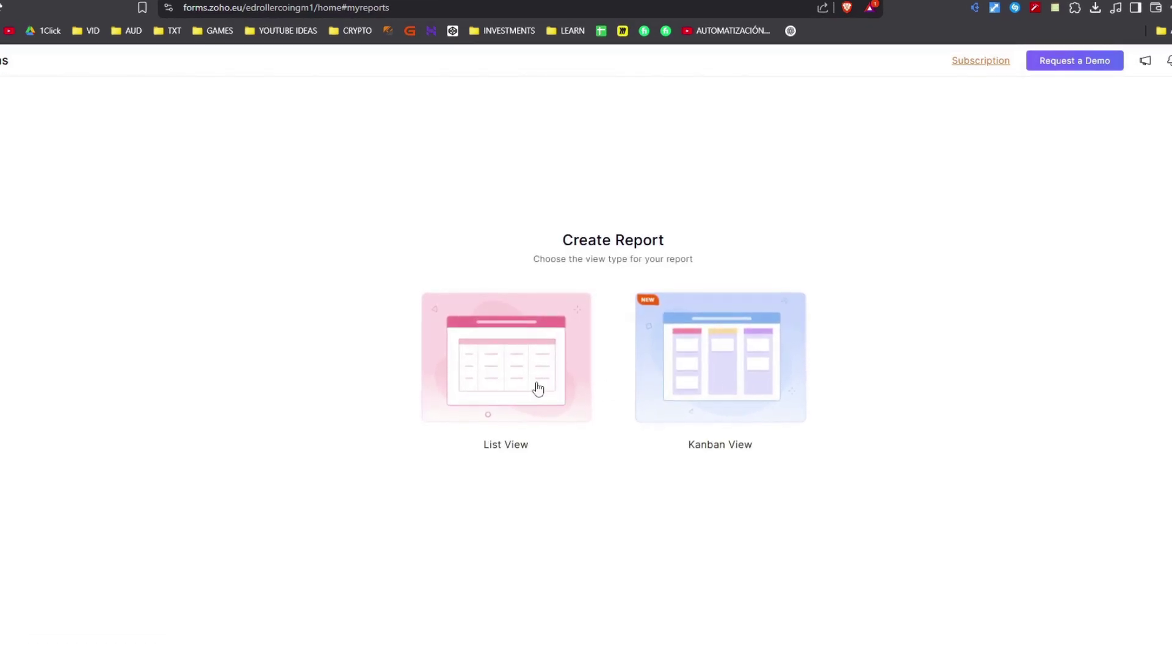
{"action": "left_click", "coordinate": [446, 394]}
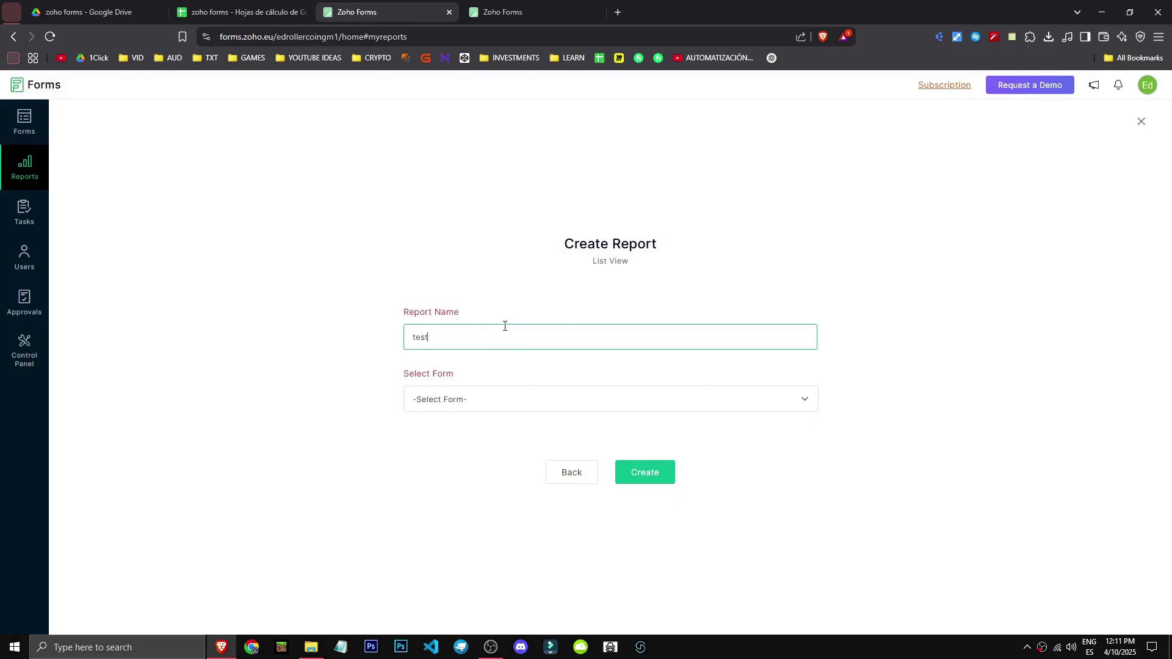
{"action": "type", "text": "testtttt"}
{"action": "key", "text": "Tab"}
{"action": "key", "text": "t"}
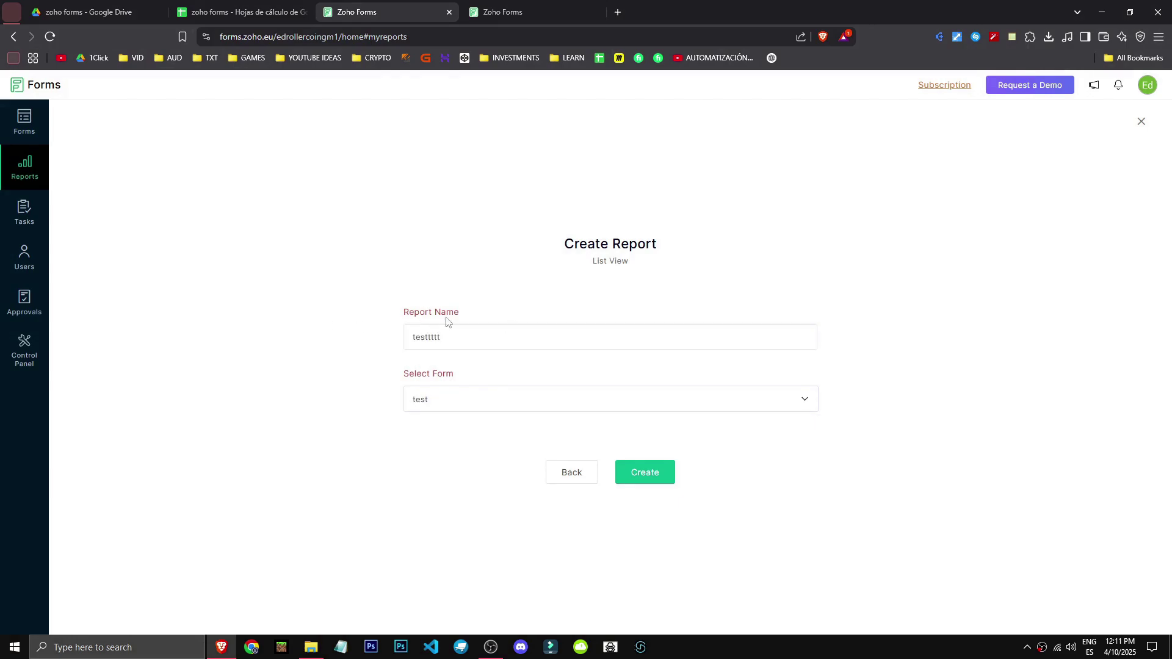
{"action": "left_click", "coordinate": [646, 479]}
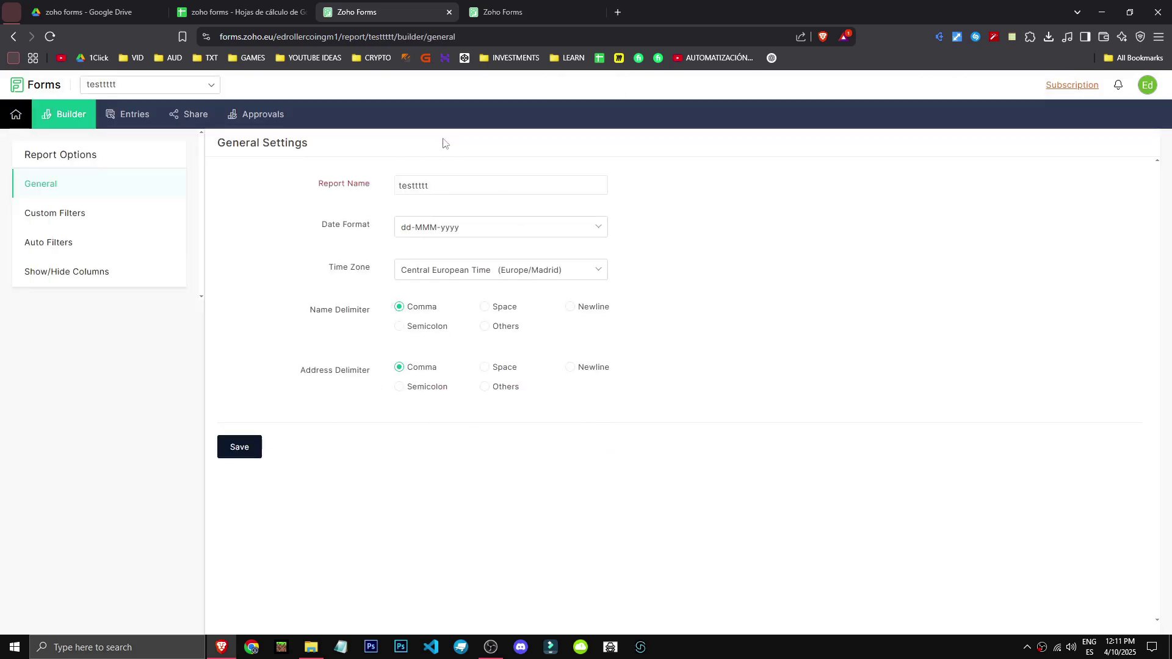
Review the testtttt report's entries and open its sharing options
{"action": "left_click", "coordinate": [126, 122]}
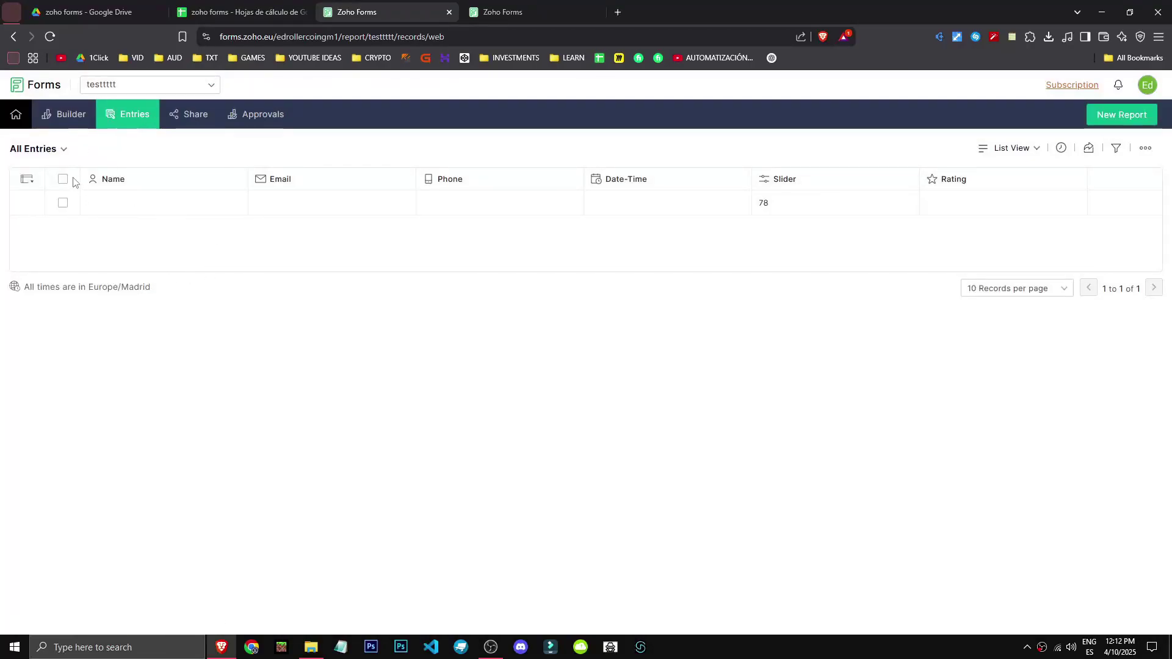
{"action": "left_click_drag", "start_coordinate": [106, 178], "coordinate": [741, 203]}
{"action": "left_click", "coordinate": [66, 179]}
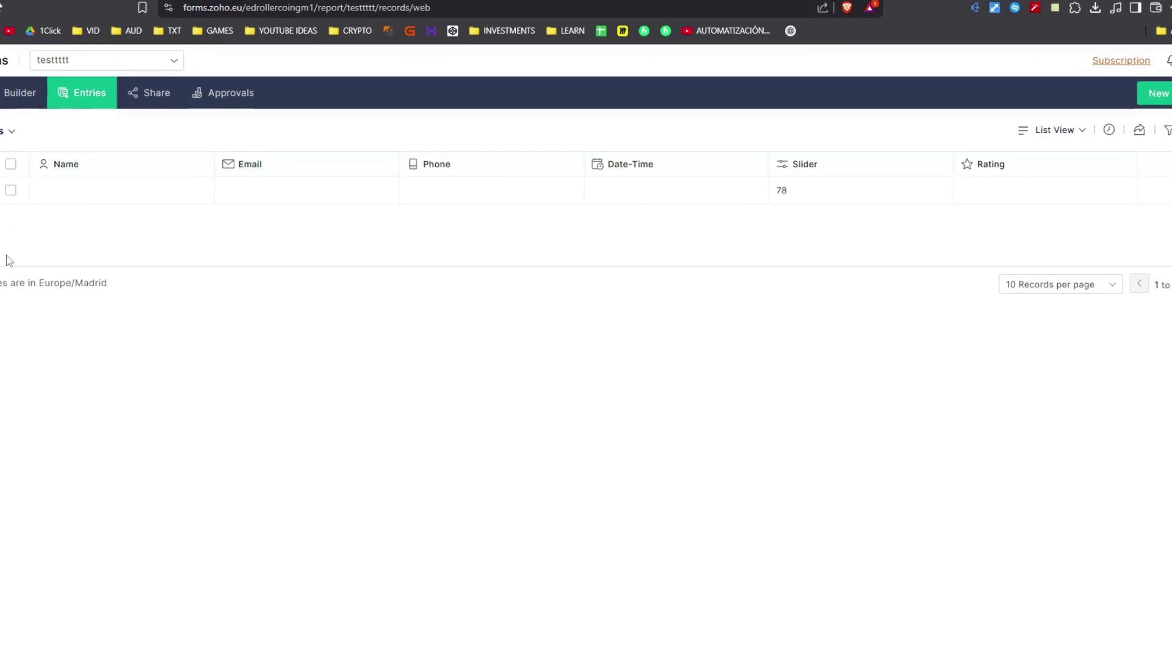
{"action": "left_click", "coordinate": [146, 95]}
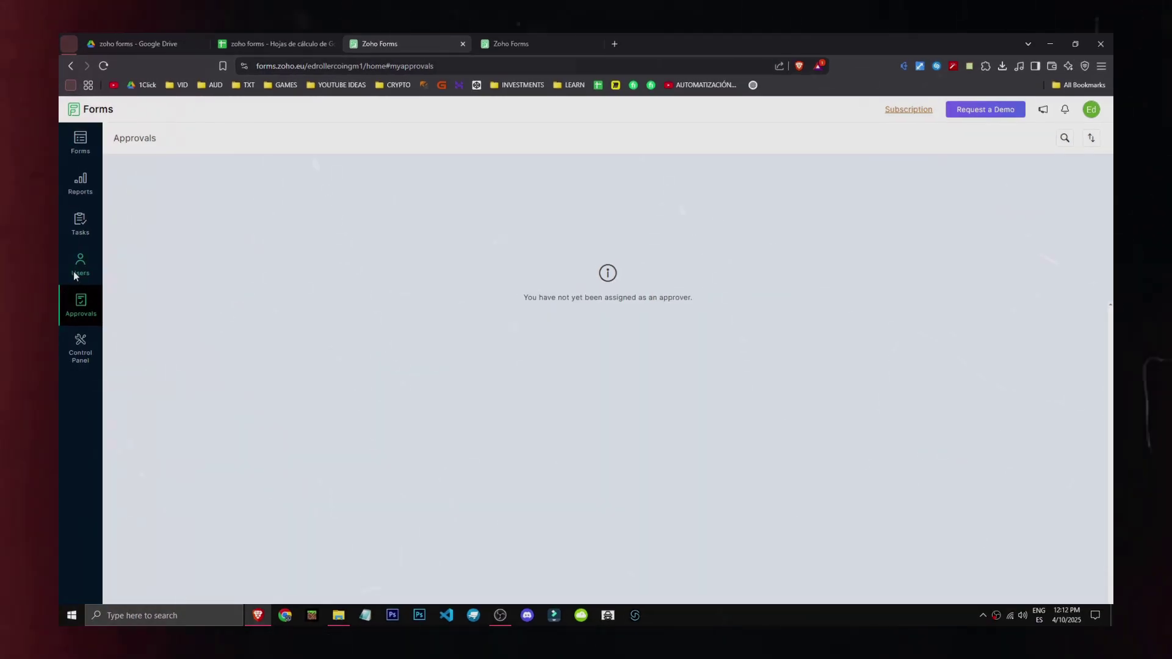
View the account's user management and approvals pages
{"action": "left_click", "coordinate": [17, 265]}
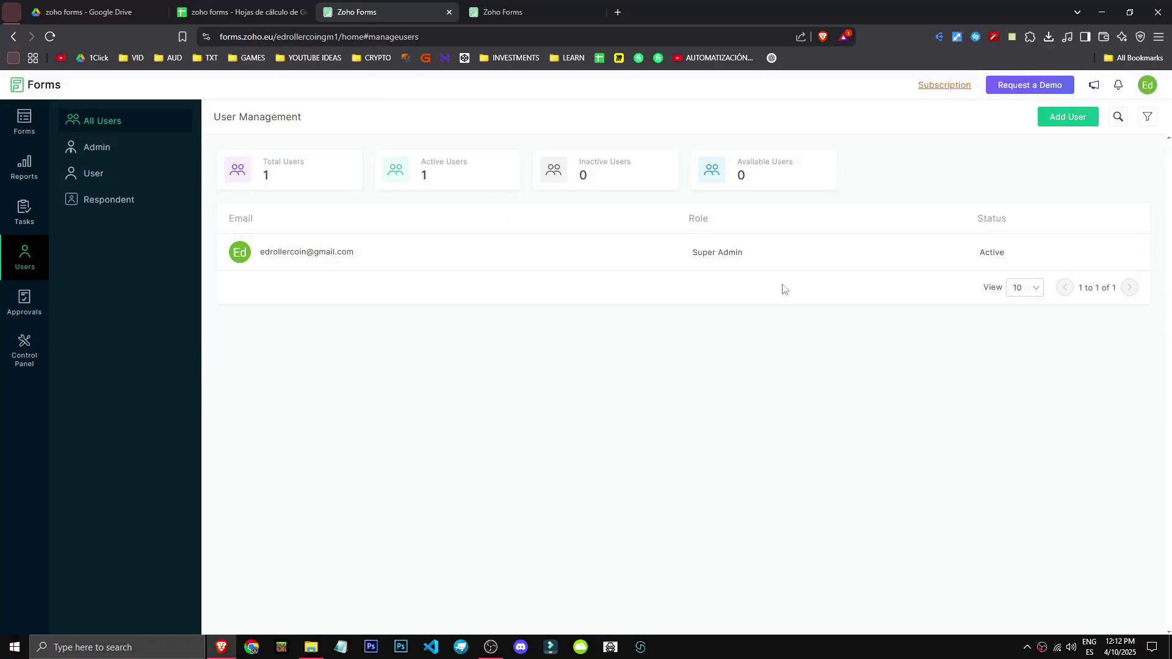
{"action": "left_click", "coordinate": [2, 287]}
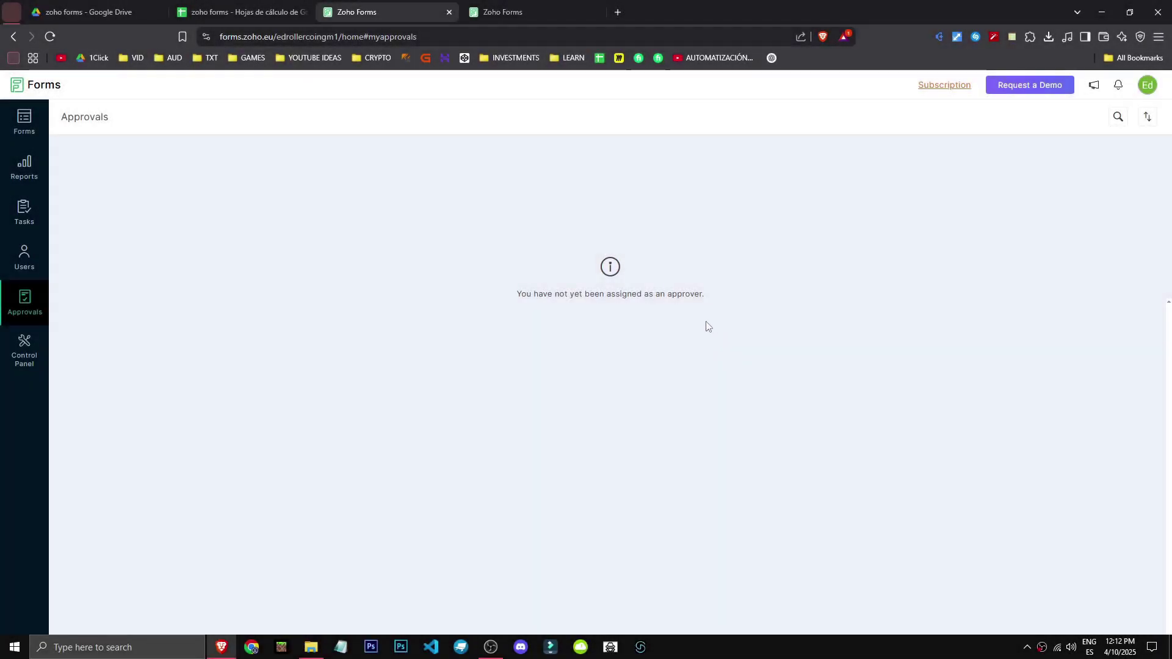
Open the subscription plans, show their monthly prices, and expand the features and add-ons comparison
{"action": "left_click", "coordinate": [942, 89]}
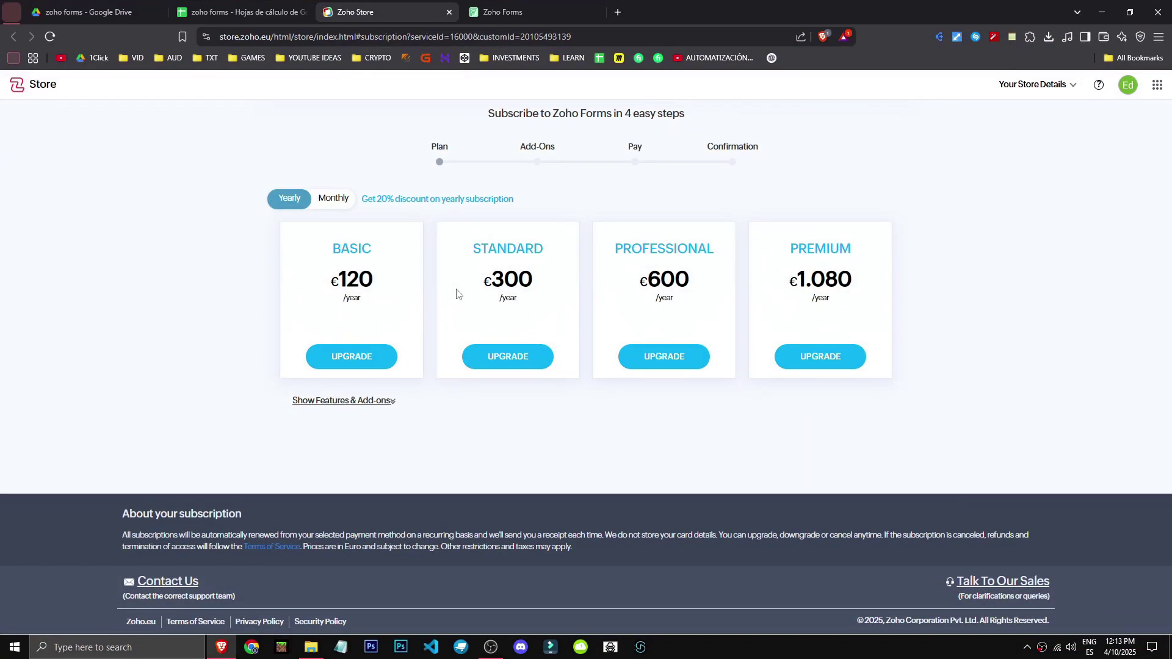
{"action": "left_click", "coordinate": [329, 200]}
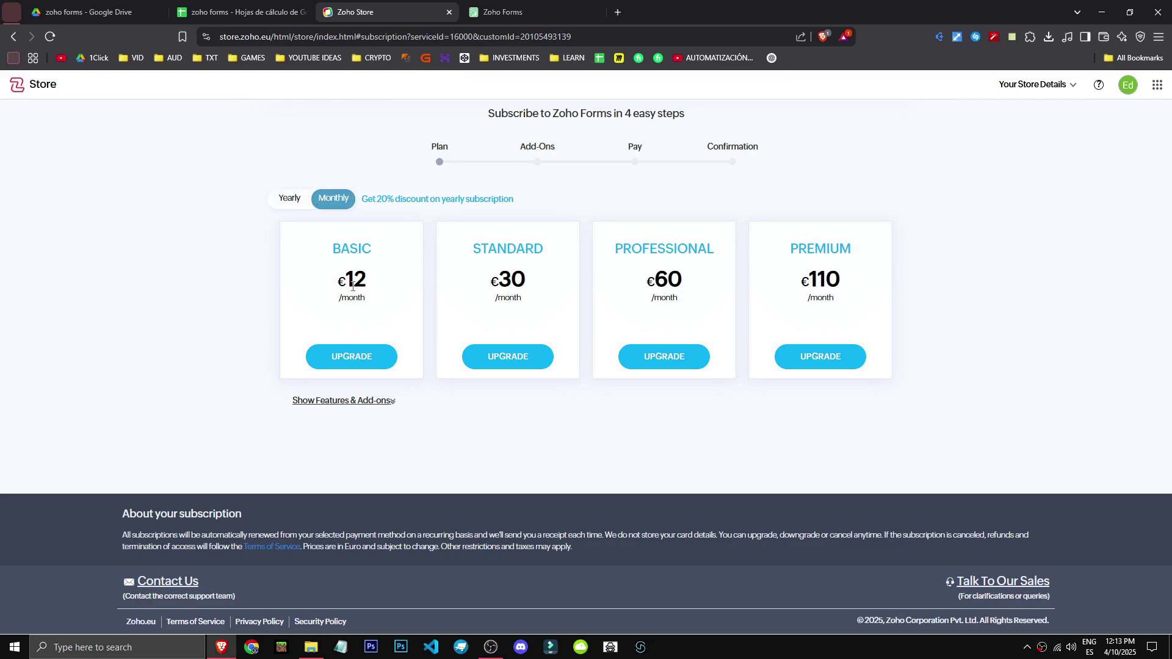
{"action": "left_click", "coordinate": [341, 401]}
{"action": "scroll", "coordinate": [342, 379], "scroll_direction": "down", "scroll_amount": 2}
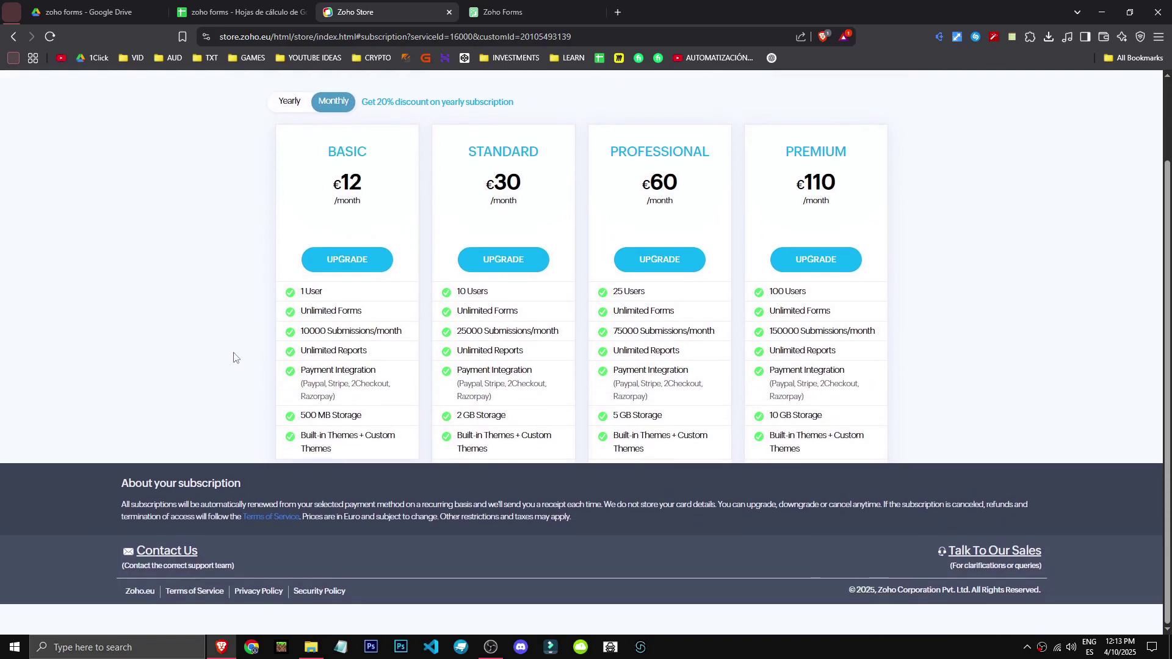
Examine the Basic plan's forms, submissions, reports, payment integration, storage and theme features
{"action": "left_click_drag", "start_coordinate": [302, 331], "coordinate": [405, 336]}
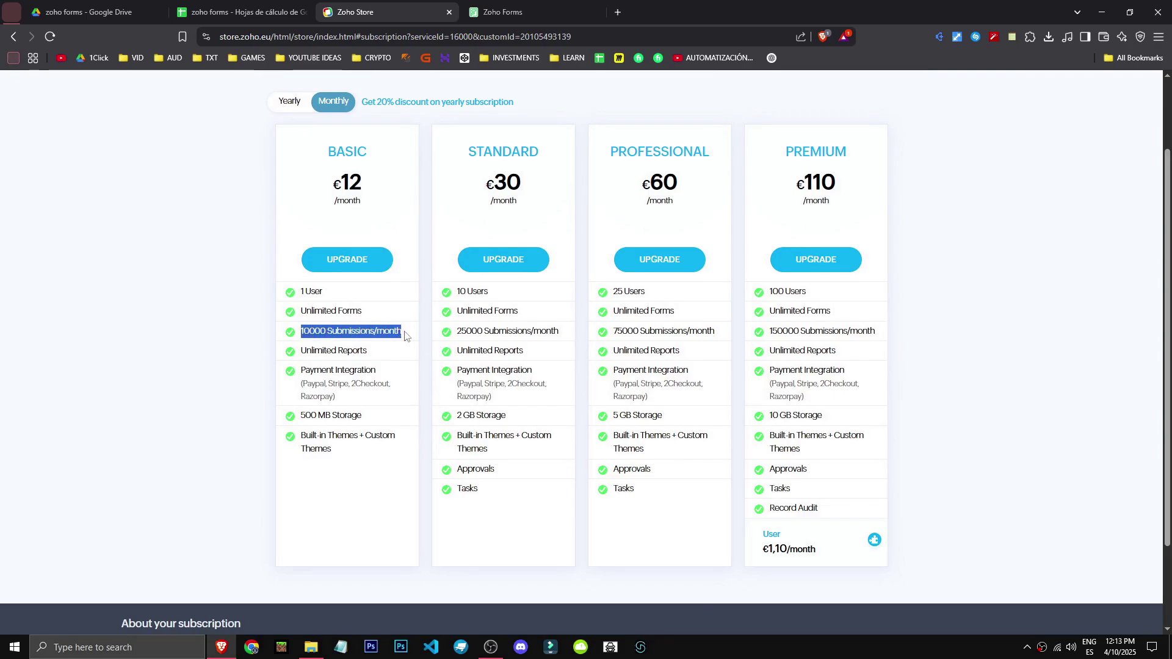
{"action": "left_click_drag", "start_coordinate": [301, 292], "coordinate": [391, 318]}
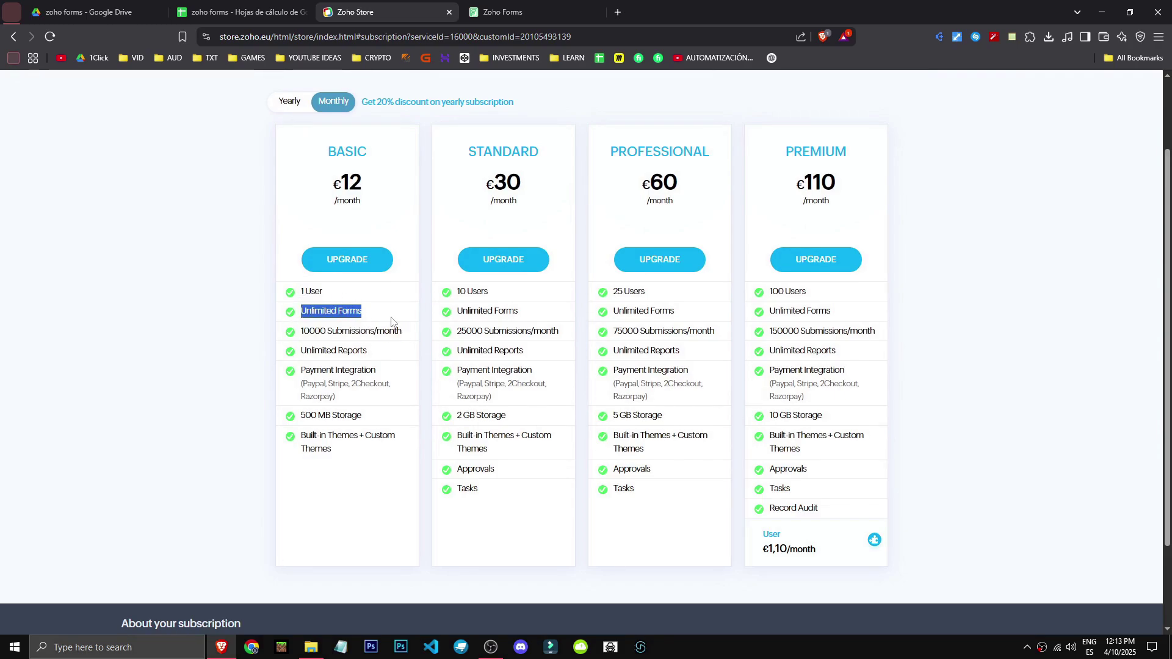
{"action": "left_click_drag", "start_coordinate": [297, 354], "coordinate": [377, 362]}
{"action": "left_click_drag", "start_coordinate": [300, 371], "coordinate": [383, 403]}
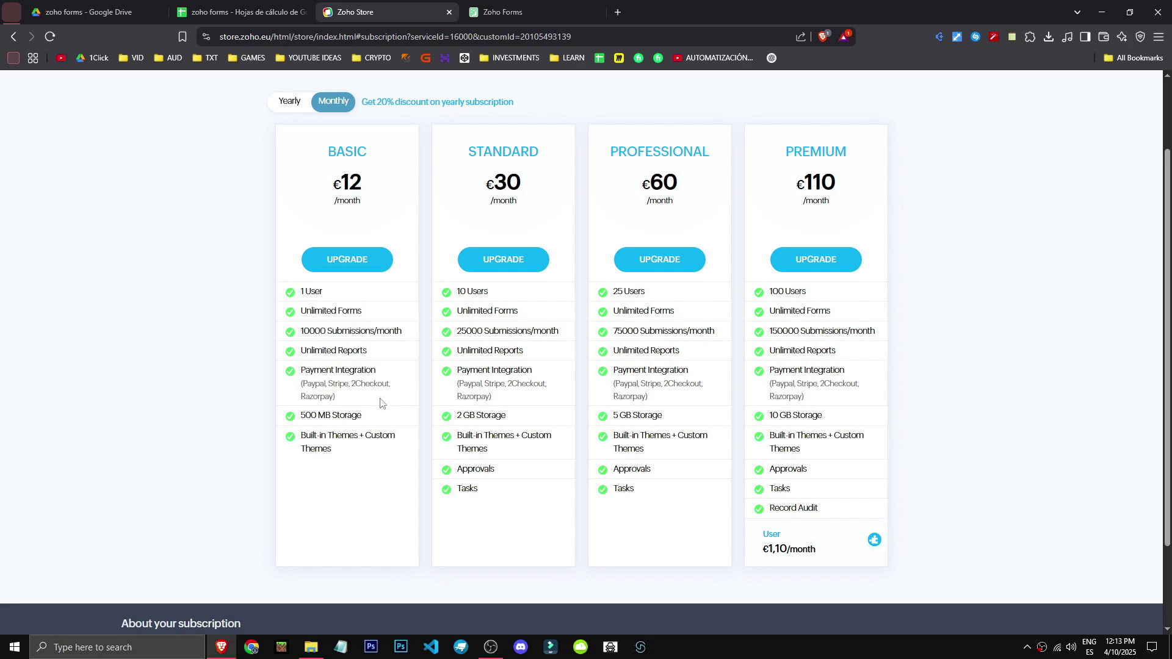
{"action": "triple_click", "coordinate": [379, 417]}
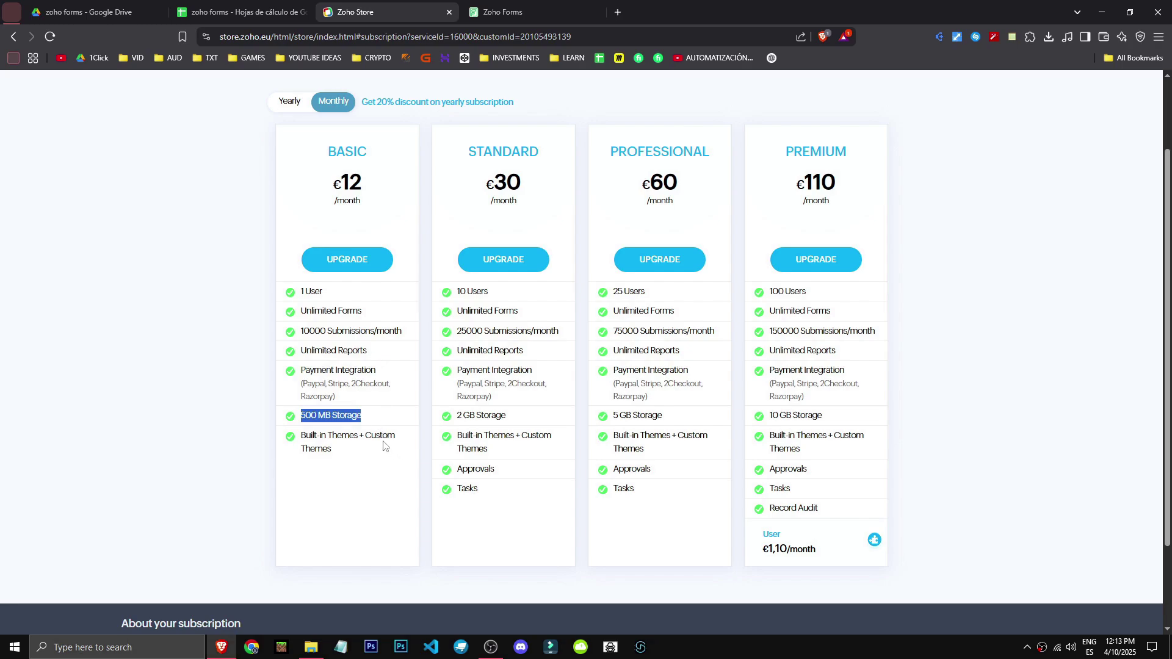
{"action": "triple_click", "coordinate": [360, 459]}
Examine the Standard plan's monthly price, users, forms, submissions, reports and storage
{"action": "triple_click", "coordinate": [509, 177]}
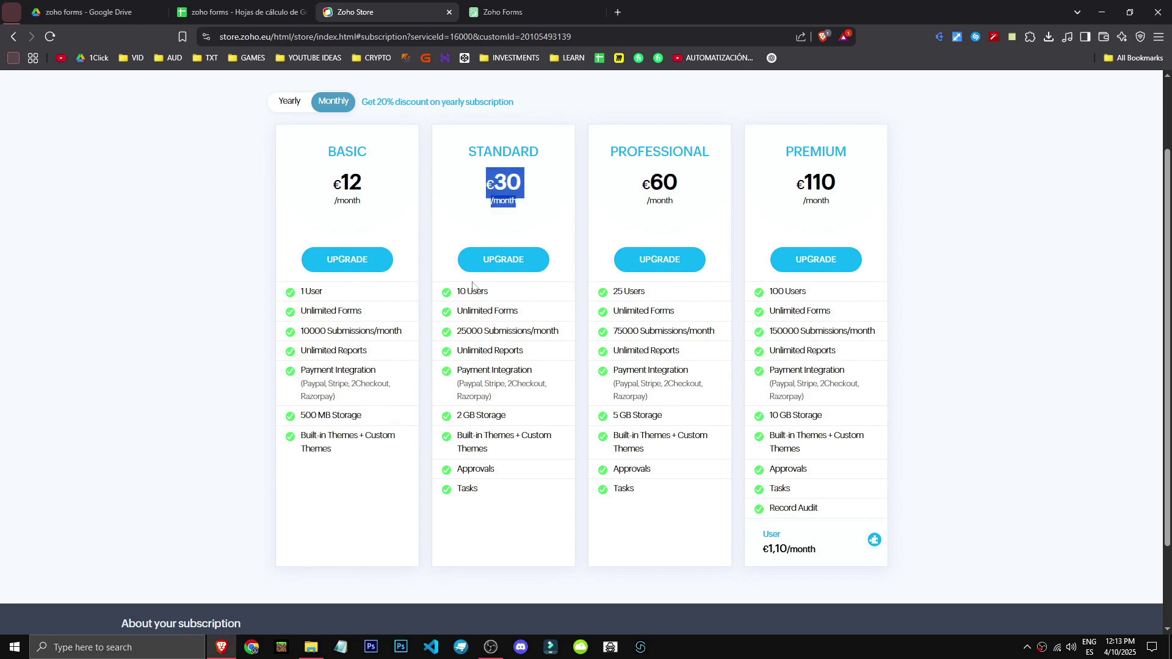
{"action": "left_click_drag", "start_coordinate": [459, 298], "coordinate": [549, 323]}
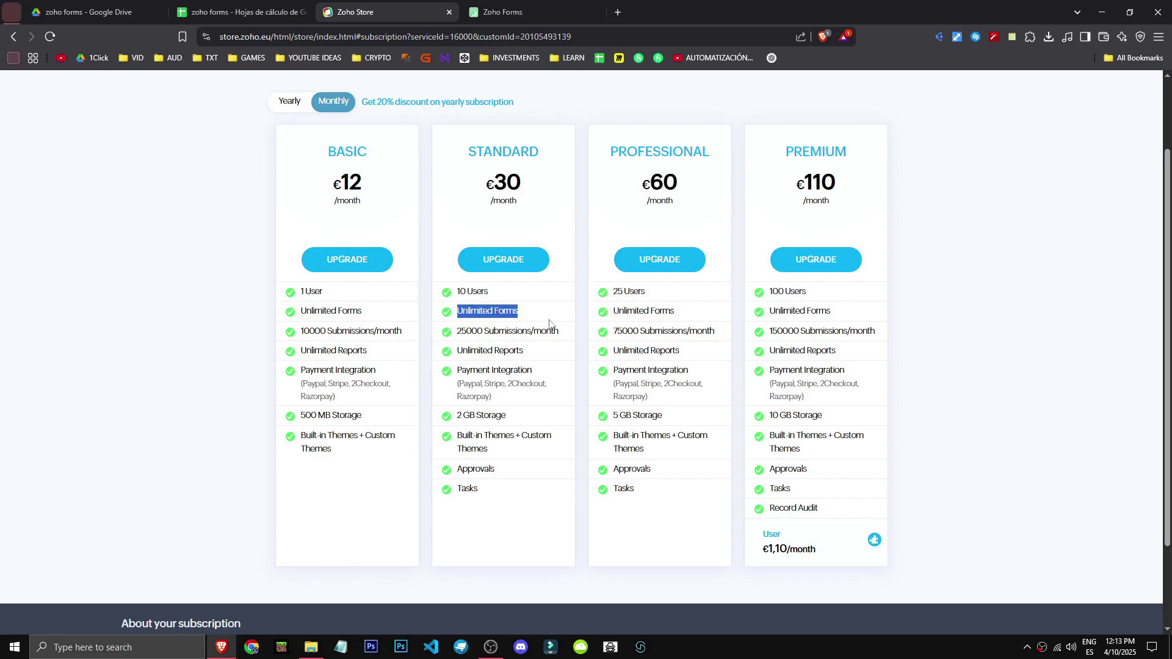
{"action": "left_click_drag", "start_coordinate": [442, 334], "coordinate": [561, 333]}
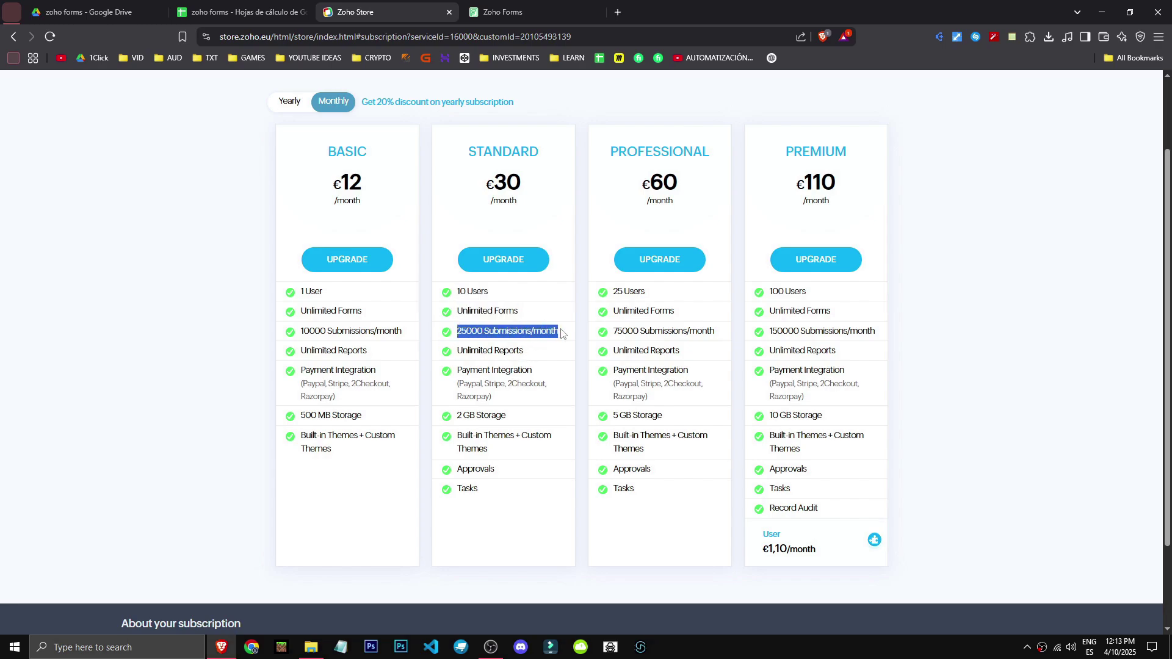
{"action": "left_click_drag", "start_coordinate": [457, 352], "coordinate": [542, 353]}
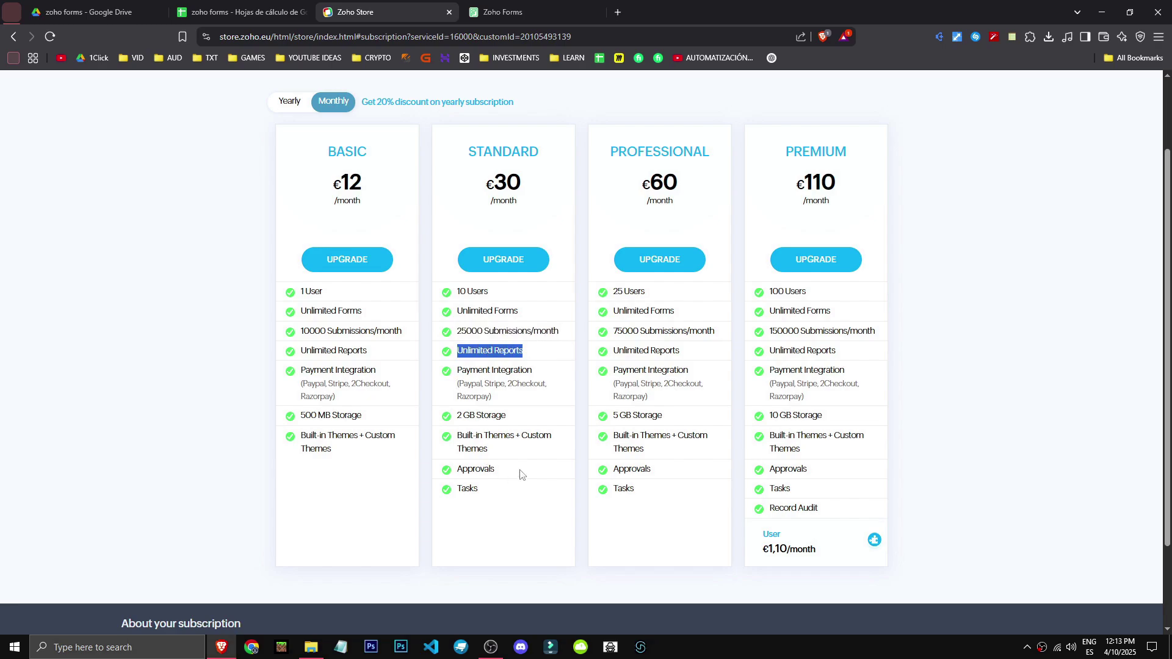
{"action": "left_click_drag", "start_coordinate": [449, 419], "coordinate": [506, 418]}
Compare the Professional and Premium monthly prices and examine the Professional plan's included features and storage
{"action": "mouse_move", "coordinate": [636, 183]}
{"action": "left_mouse_down"}
{"action": "mouse_move", "coordinate": [675, 188]}
{"action": "mouse_move", "coordinate": [648, 202]}
{"action": "left_mouse_up"}
{"action": "left_click_drag", "start_coordinate": [794, 181], "coordinate": [837, 183]}
{"action": "left_click_drag", "start_coordinate": [608, 334], "coordinate": [638, 491]}
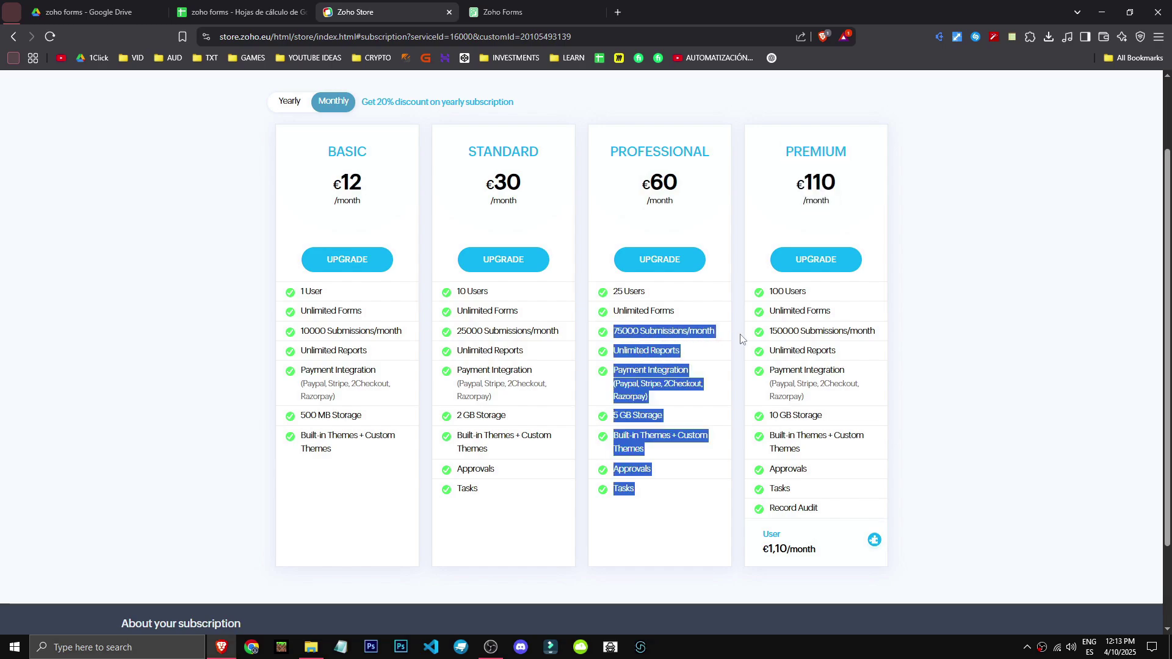
{"action": "left_click_drag", "start_coordinate": [610, 301], "coordinate": [693, 308]}
{"action": "left_click_drag", "start_coordinate": [609, 417], "coordinate": [666, 403]}
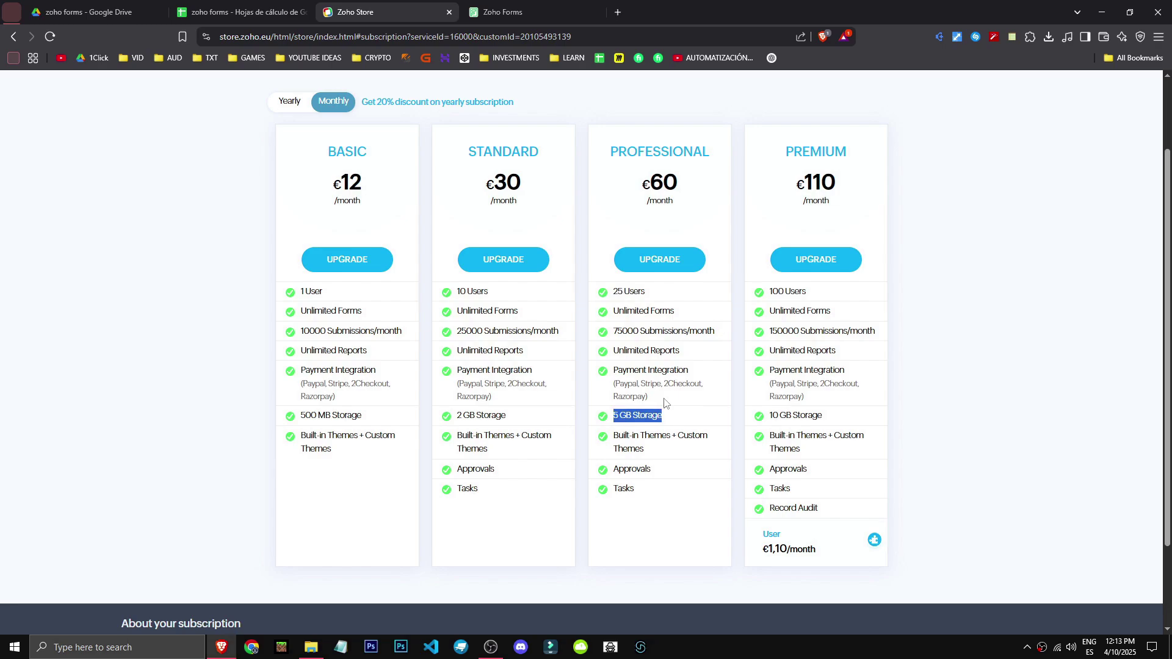